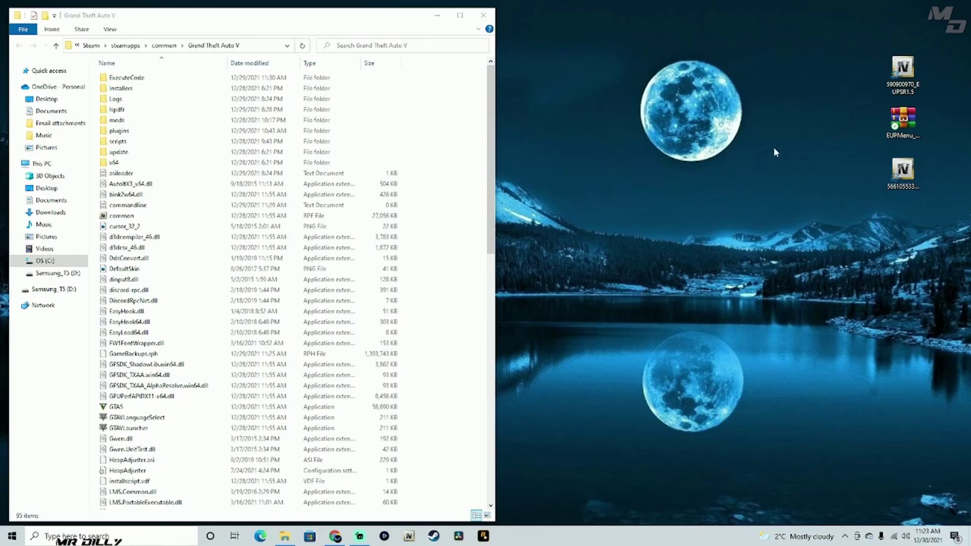
Step: Launch OpenIV and choose the Windows version of Grand Theft Auto V
mouse_move(321, 27)
mouse_down()
mouse_move(394, 29)
mouse_move(319, 27)
mouse_up()
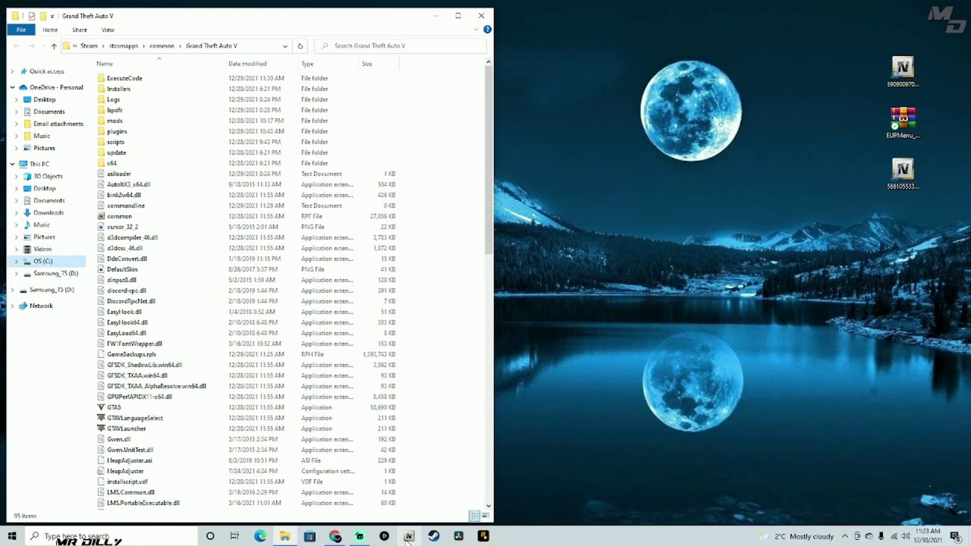
click(408, 537)
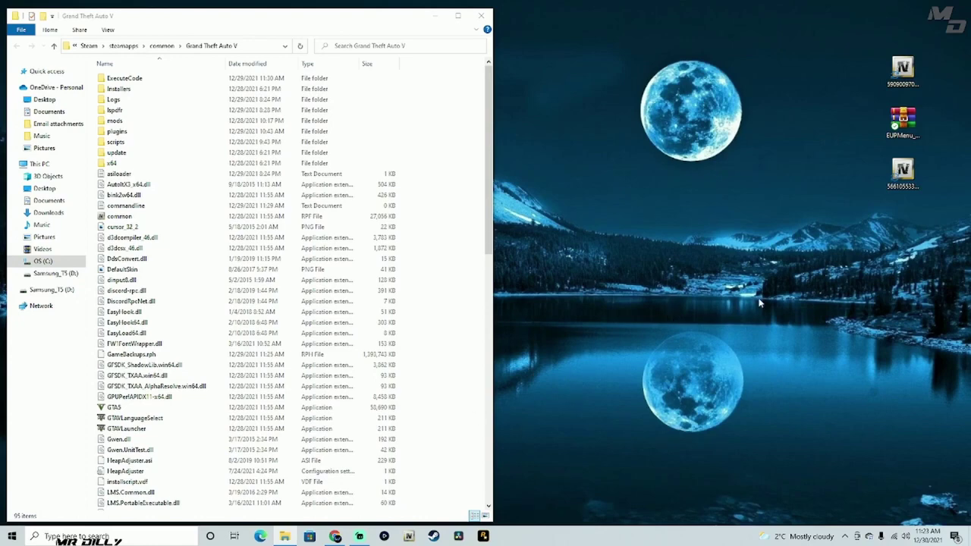
drag(909, 279, 895, 48)
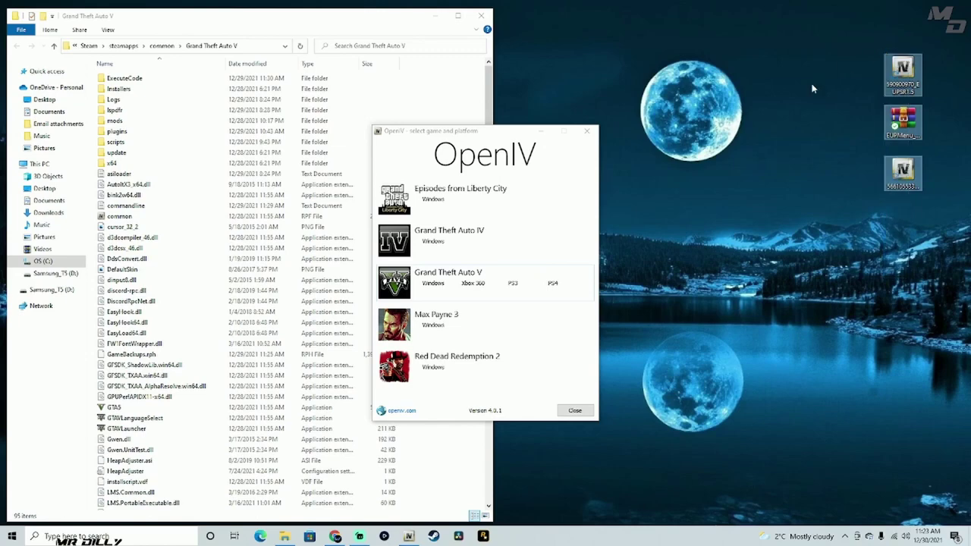
click(436, 287)
click(435, 284)
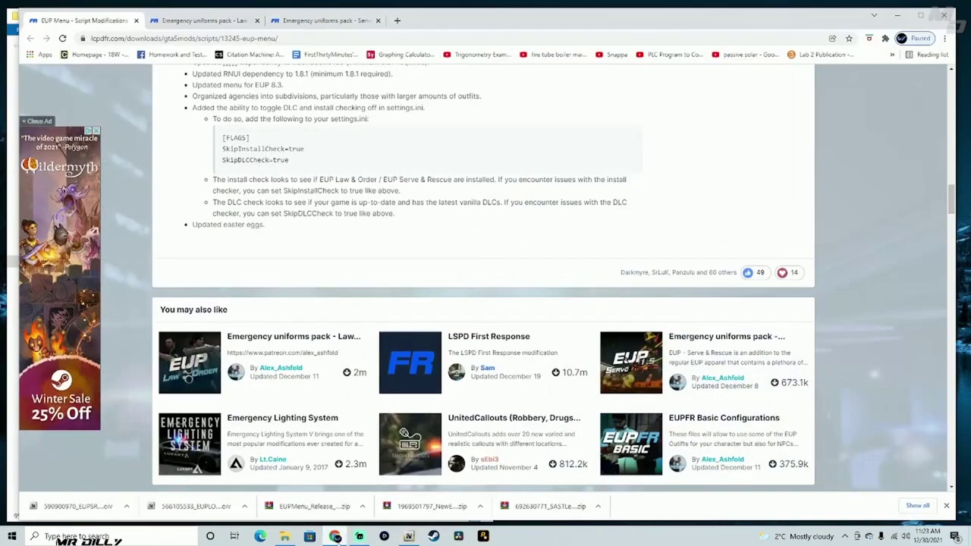
Step: Switch to Chrome, go to the title of the EUP Menu 2.3.0.0 page, highlight it and dismiss the downloads bar
click(335, 536)
scroll(393, 323, up, 6)
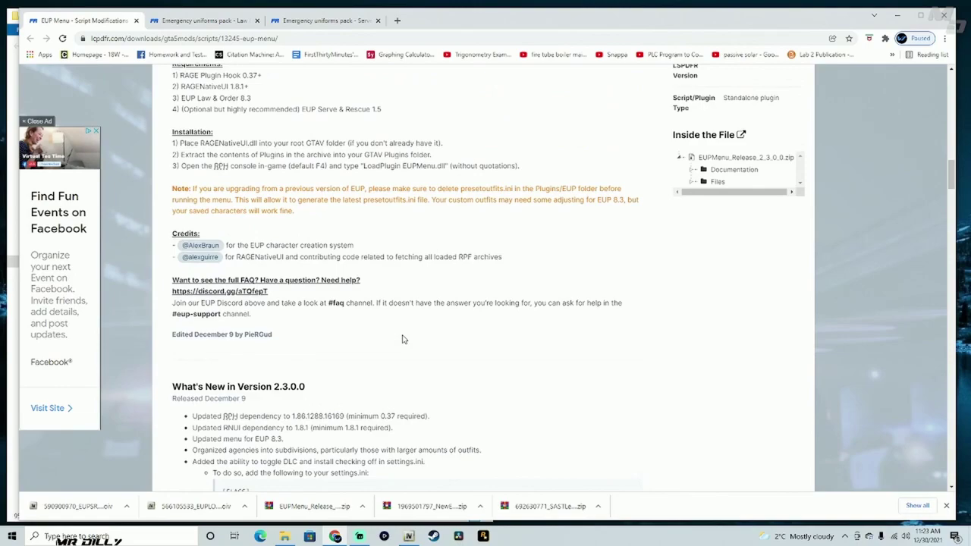
scroll(394, 323, up, 8)
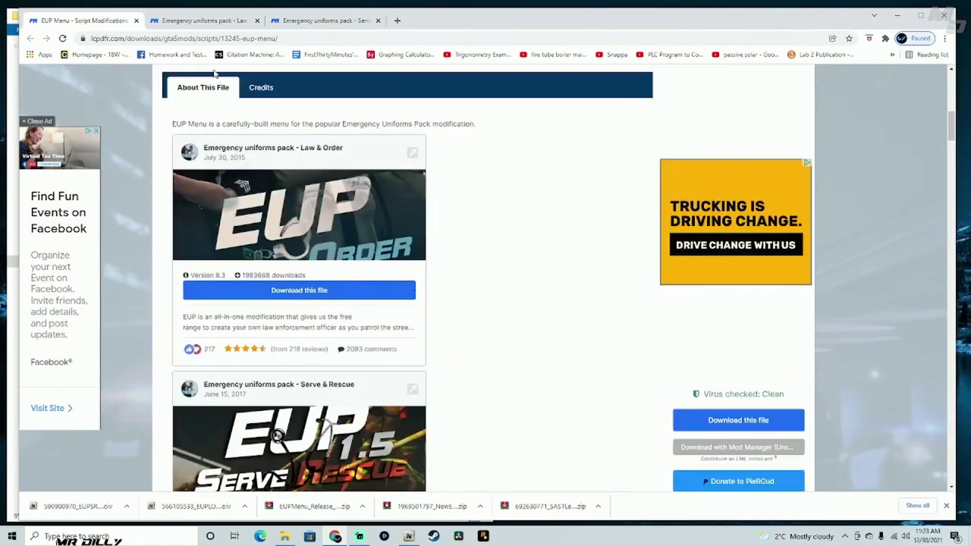
click(210, 27)
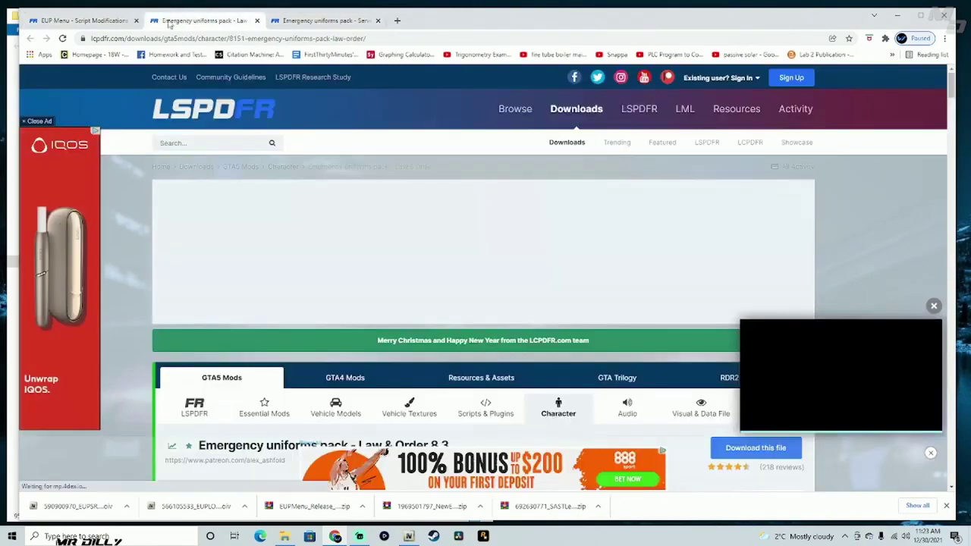
click(83, 21)
scroll(448, 256, up, 5)
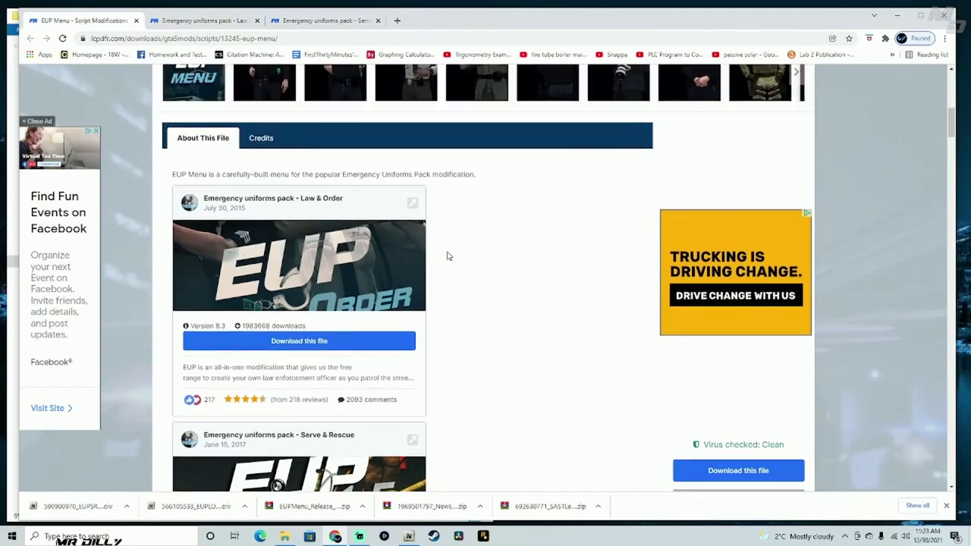
scroll(376, 222, up, 3)
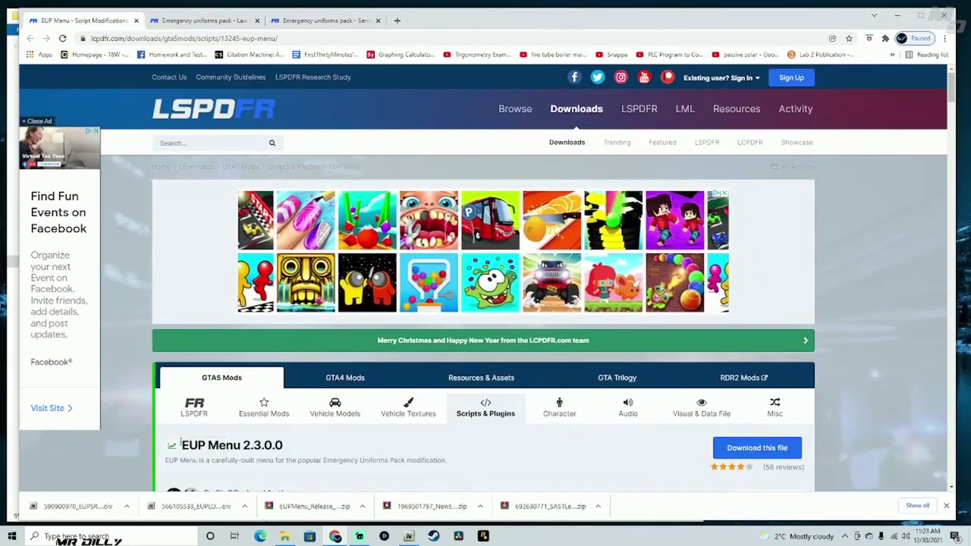
drag(182, 445, 294, 452)
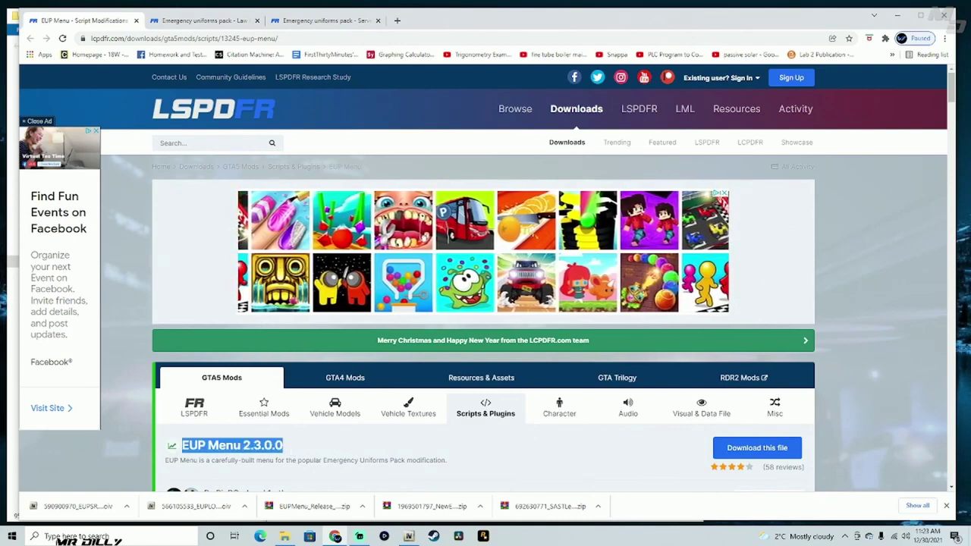
click(945, 505)
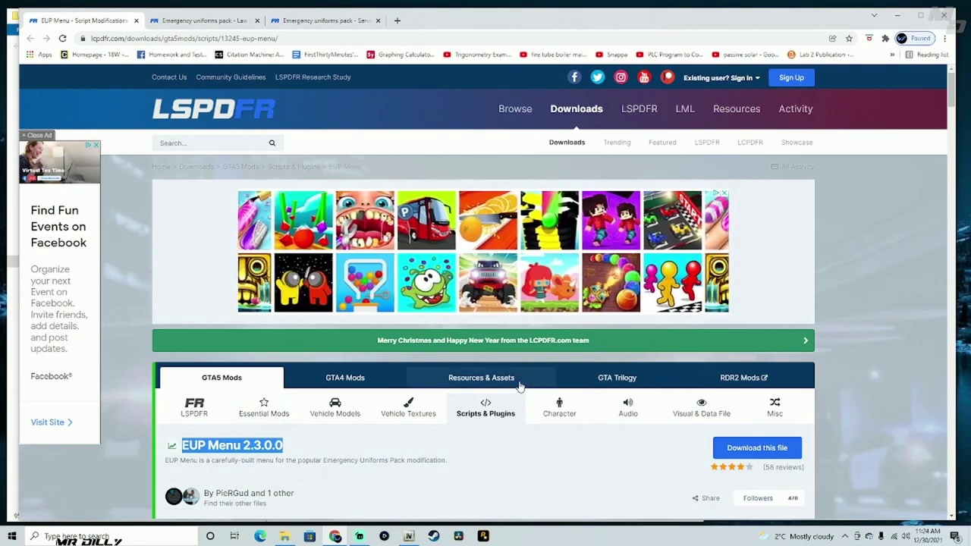
Step: Look through the EUP Menu preview images and download the mod, agreeing to the download terms
scroll(501, 380, down, 2)
scroll(458, 325, down, 2)
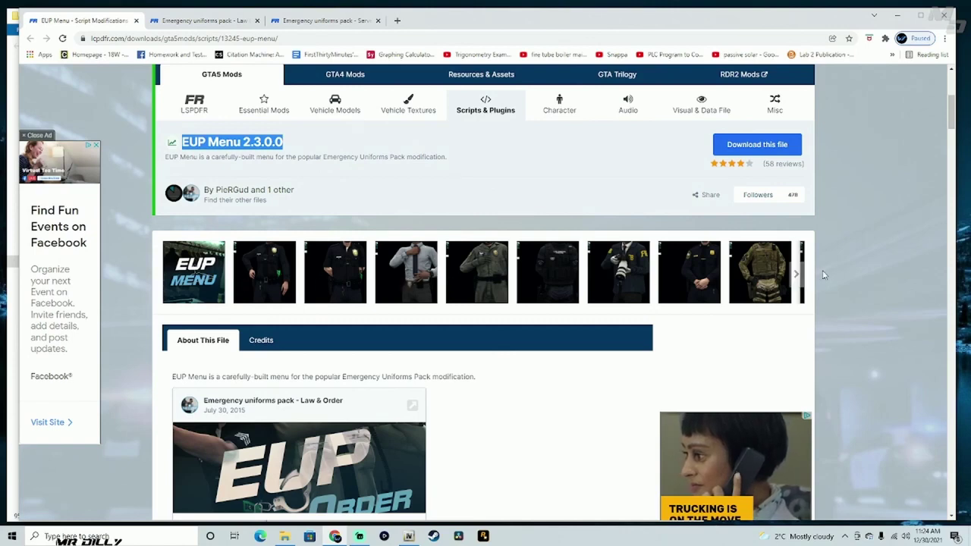
click(796, 274)
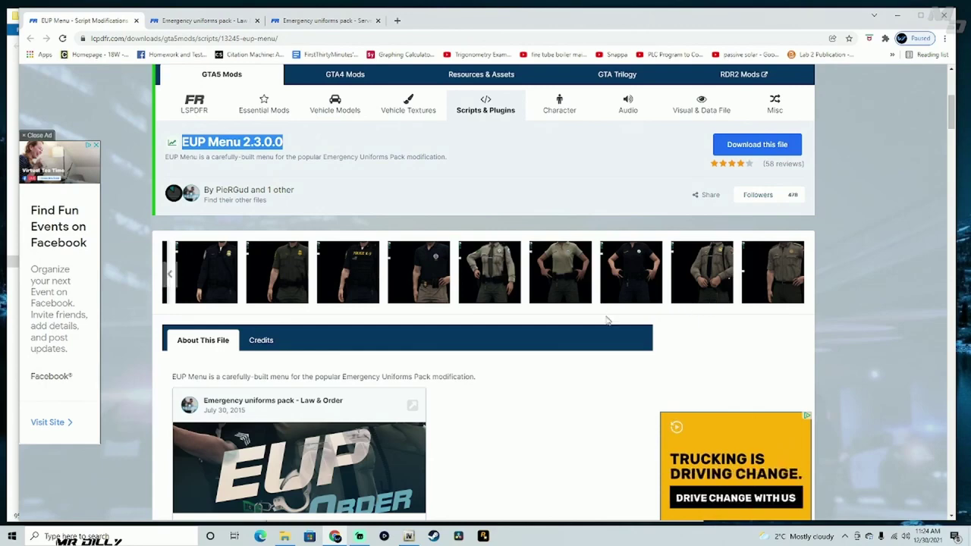
scroll(542, 324, down, 3)
scroll(542, 329, up, 5)
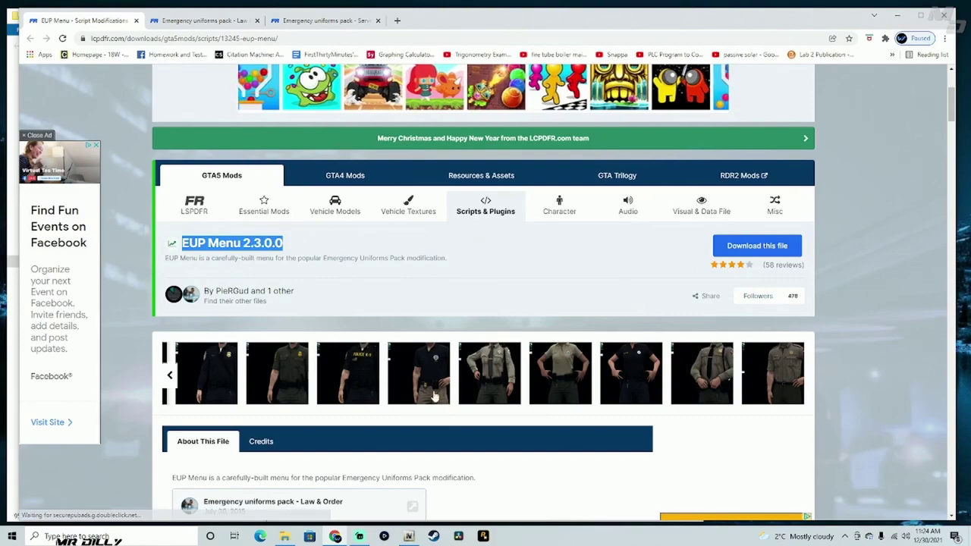
click(778, 247)
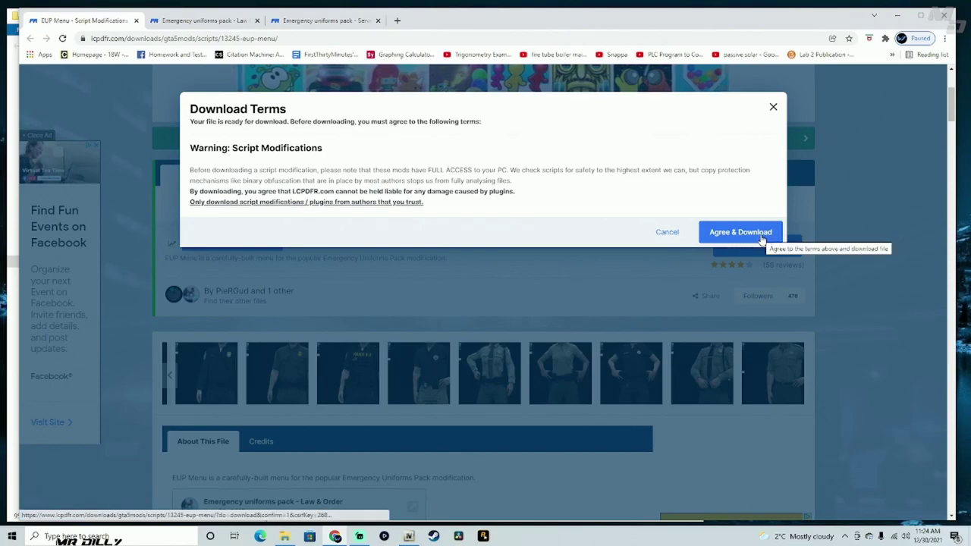
click(762, 240)
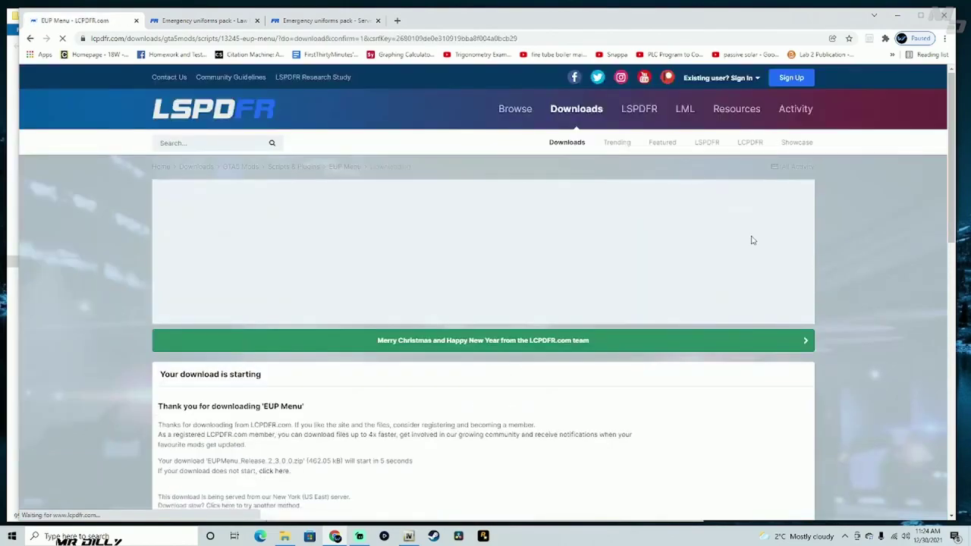
scroll(548, 358, down, 3)
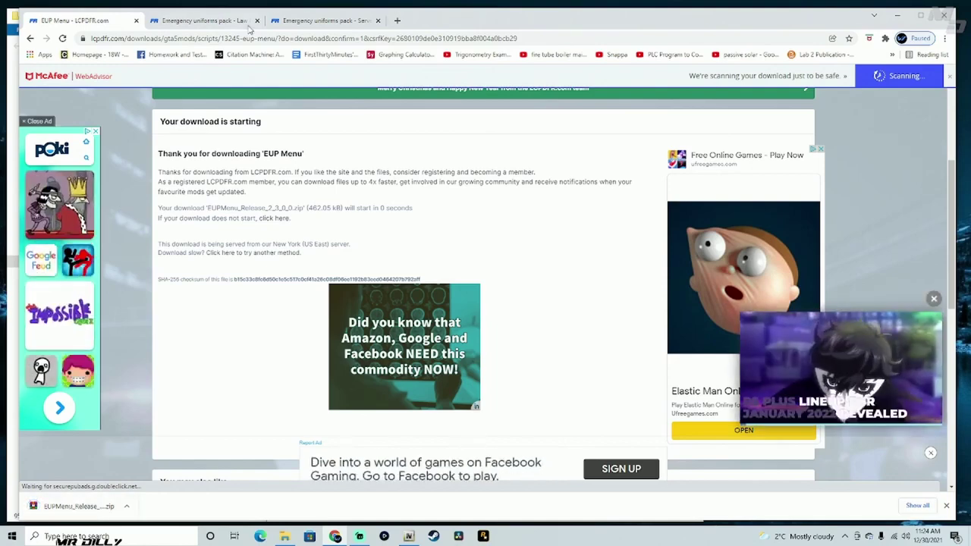
Step: Open the Emergency uniforms pack - Law & Order 8.3 page and highlight 566105533_EUPLO8.3.oiv in its list of downloadable files
click(205, 21)
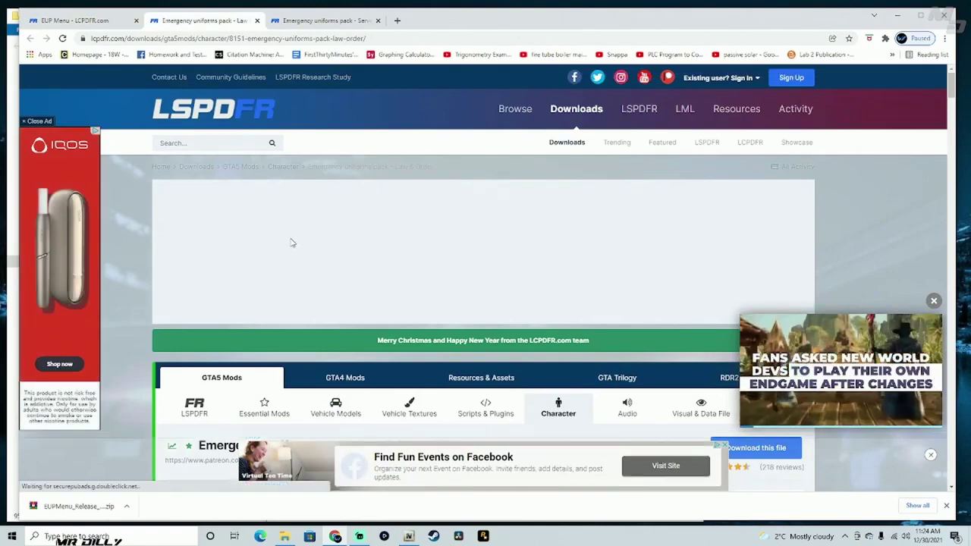
scroll(292, 242, down, 3)
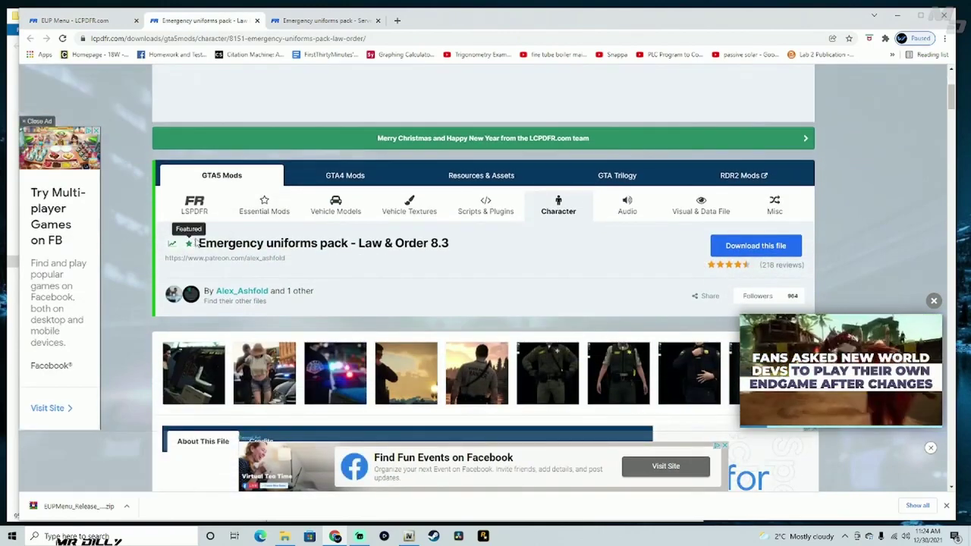
drag(196, 243, 450, 243)
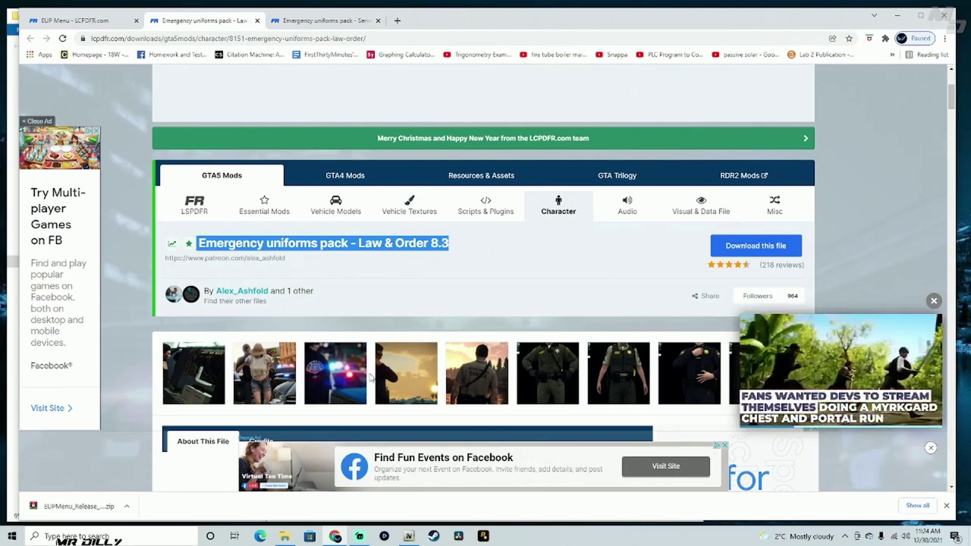
scroll(532, 363, down, 1)
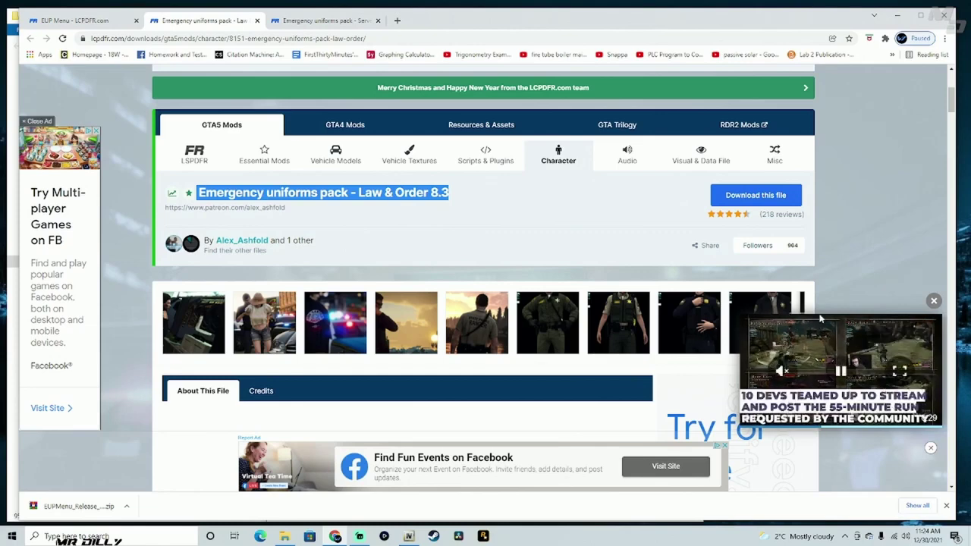
click(934, 300)
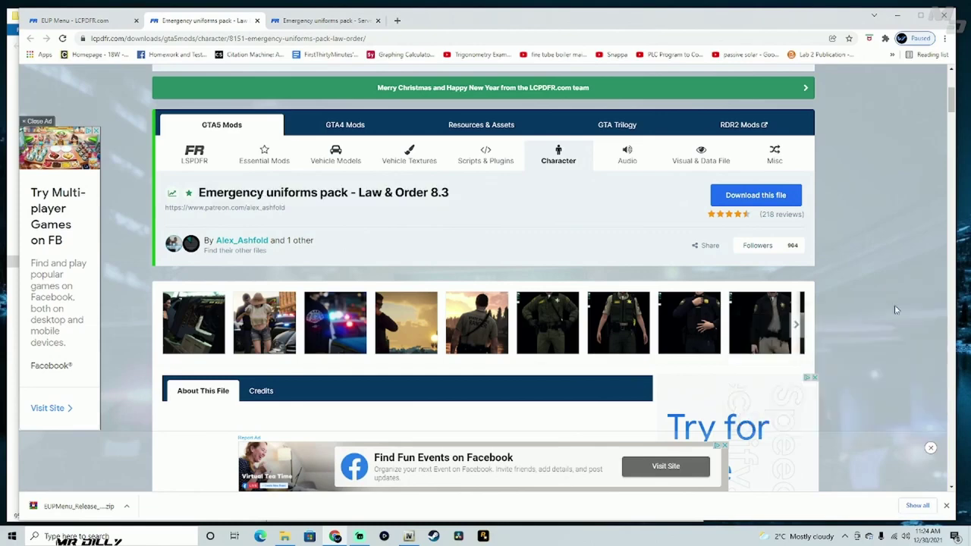
click(797, 326)
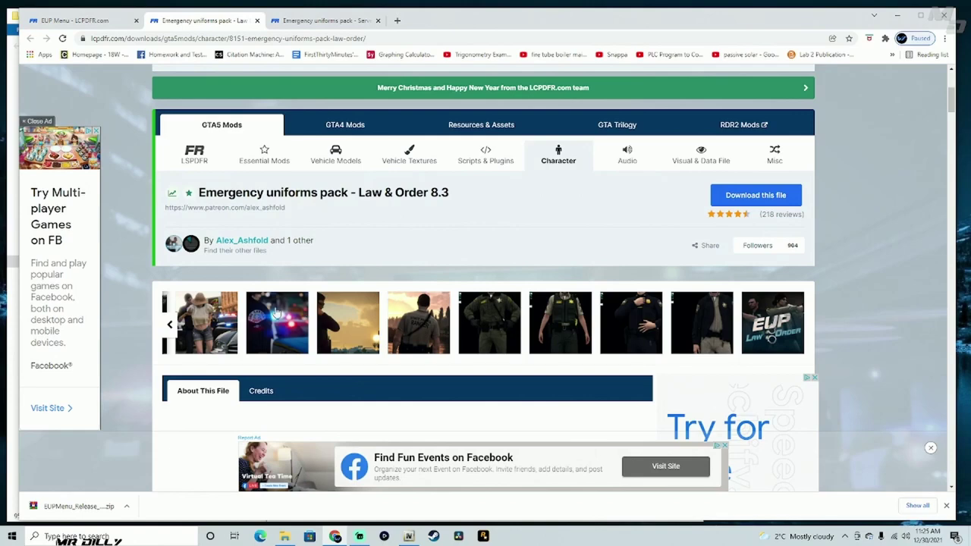
click(779, 195)
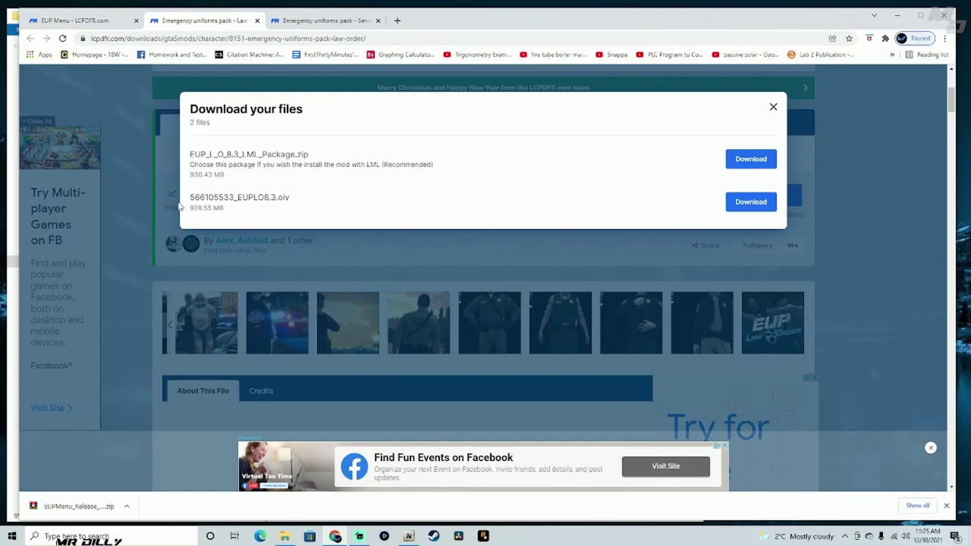
drag(189, 199, 342, 204)
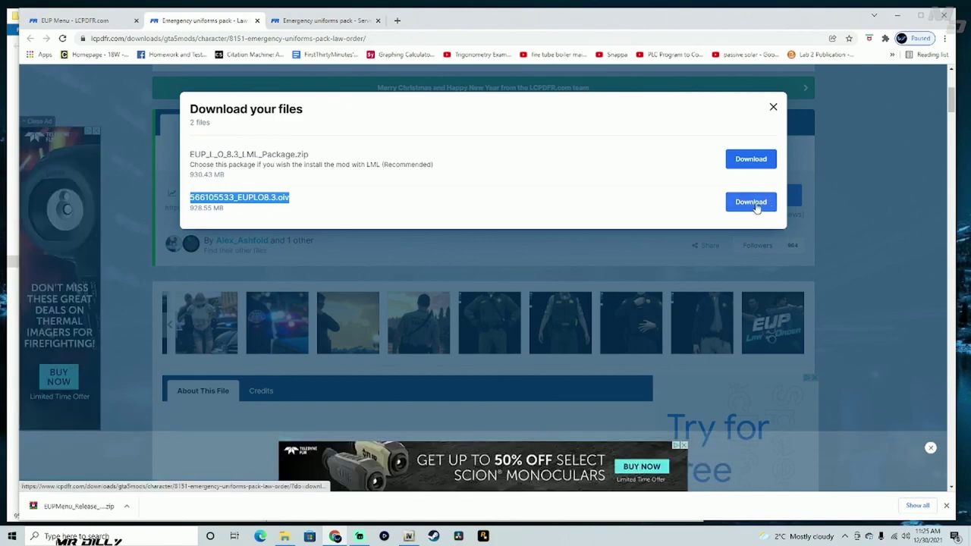
Step: Open the Emergency uniforms pack - Serve & Rescue 1.5 page and browse its preview images
click(322, 21)
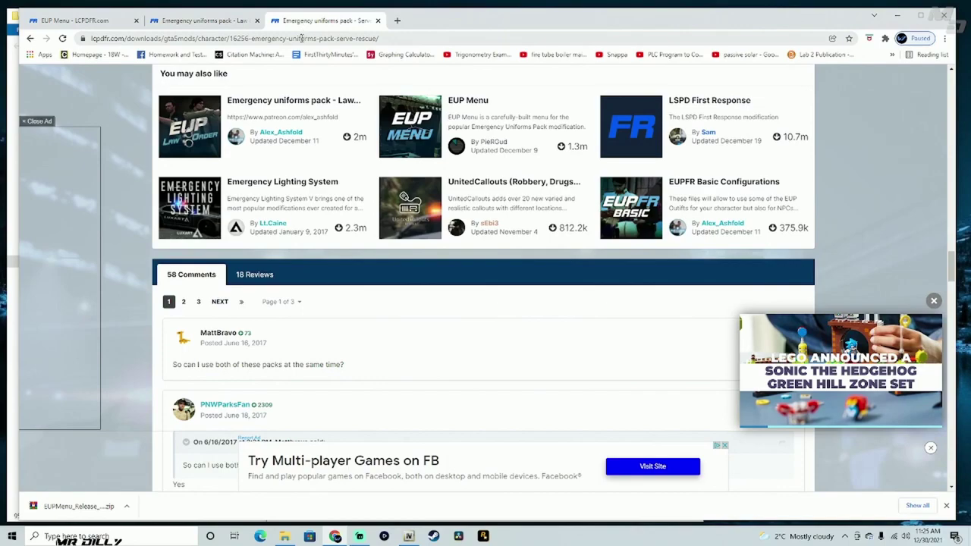
scroll(303, 148, up, 7)
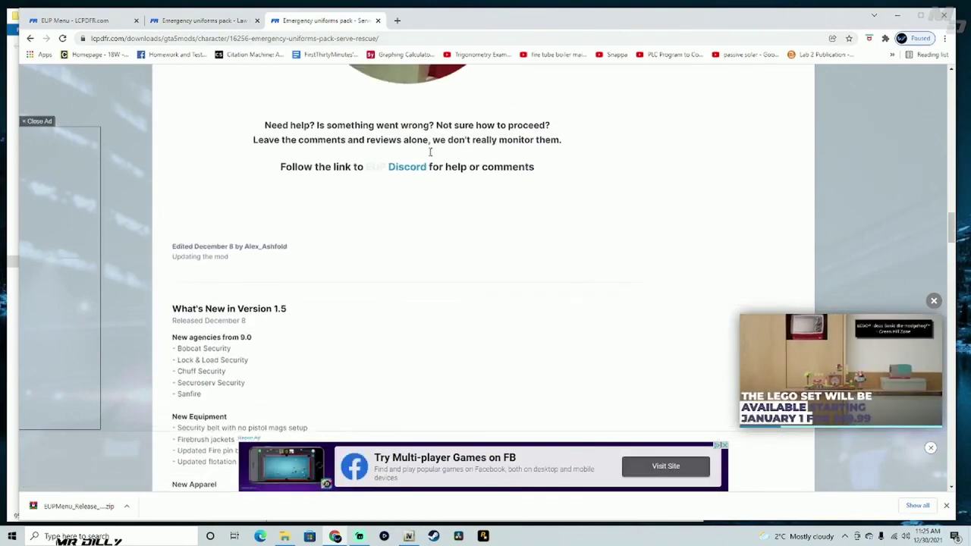
scroll(461, 159, up, 8)
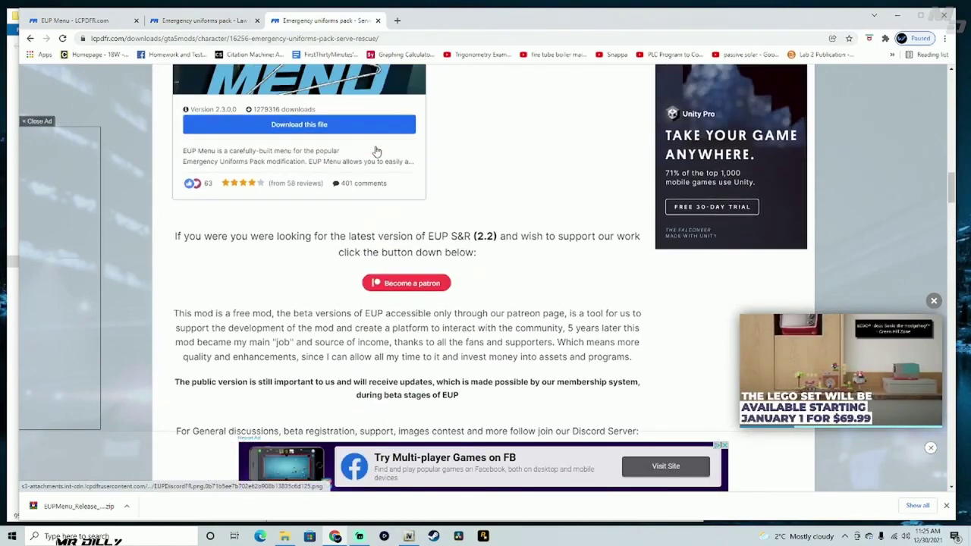
scroll(376, 151, up, 7)
scroll(376, 152, up, 8)
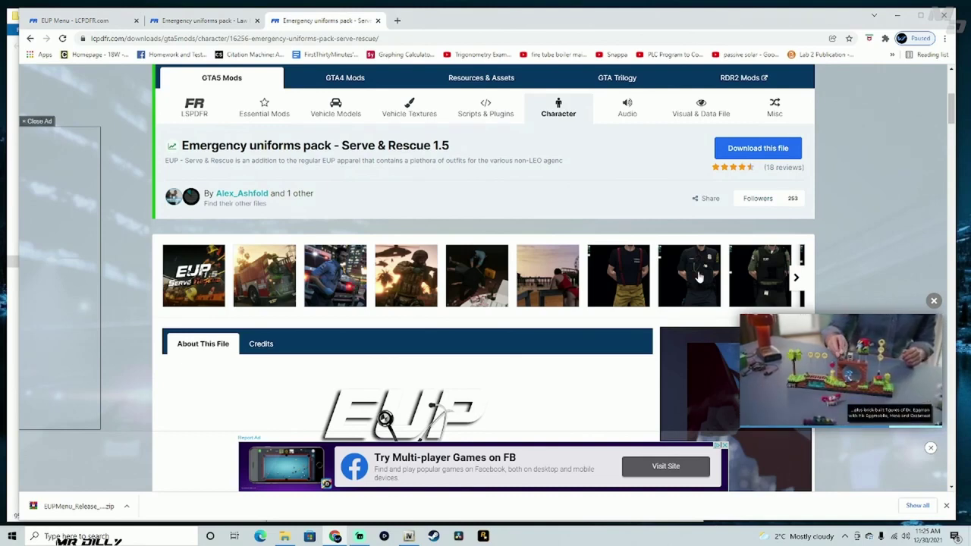
click(802, 285)
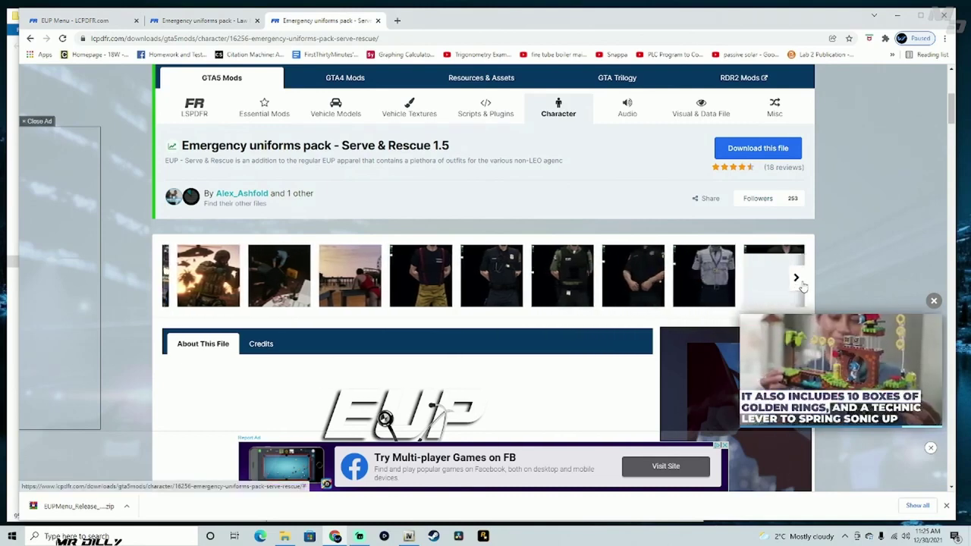
Step: Show the Serve & Rescue downloadable files, highlight 590900970_EUPSR1.5.oiv and close the list
click(762, 152)
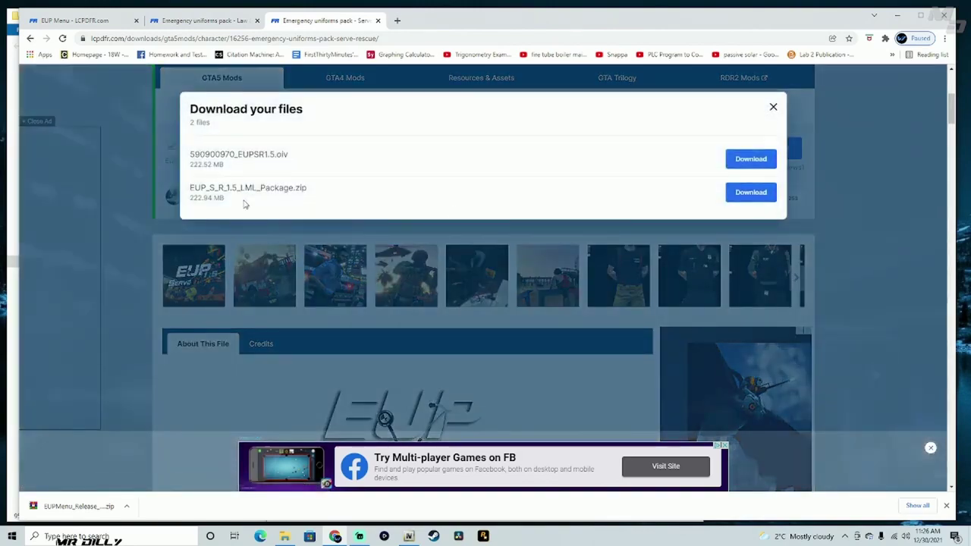
drag(194, 154, 325, 160)
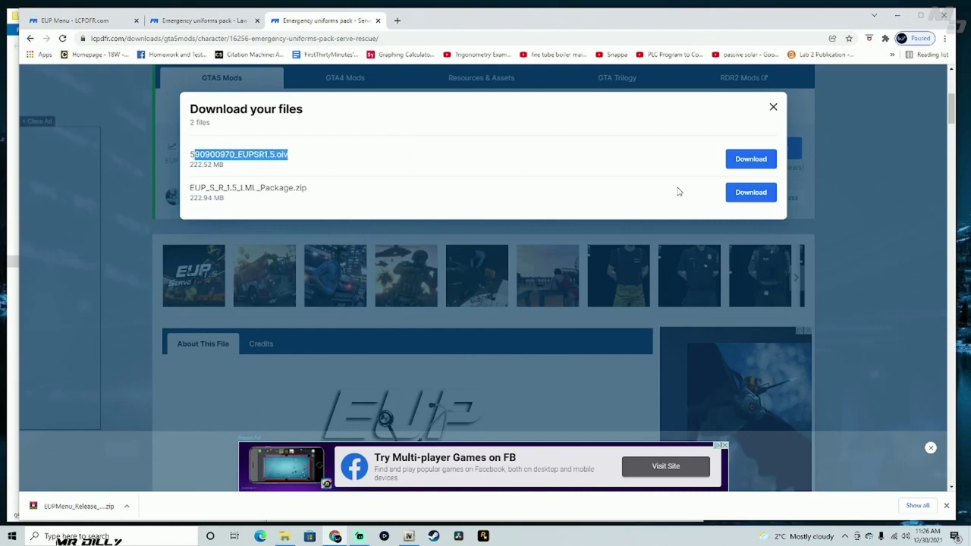
click(773, 111)
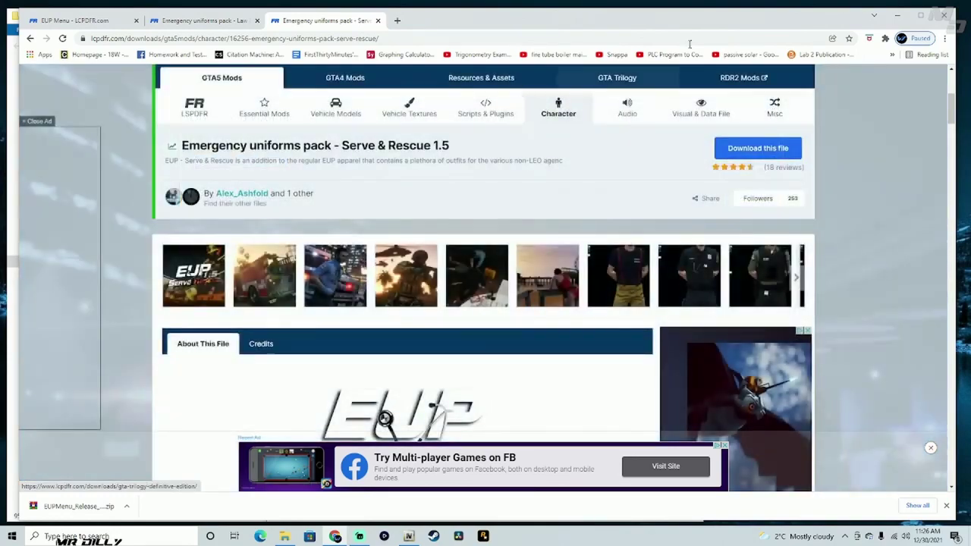
Step: Minimize the browser and maximize the OpenIV window showing the GTA V folder
click(899, 19)
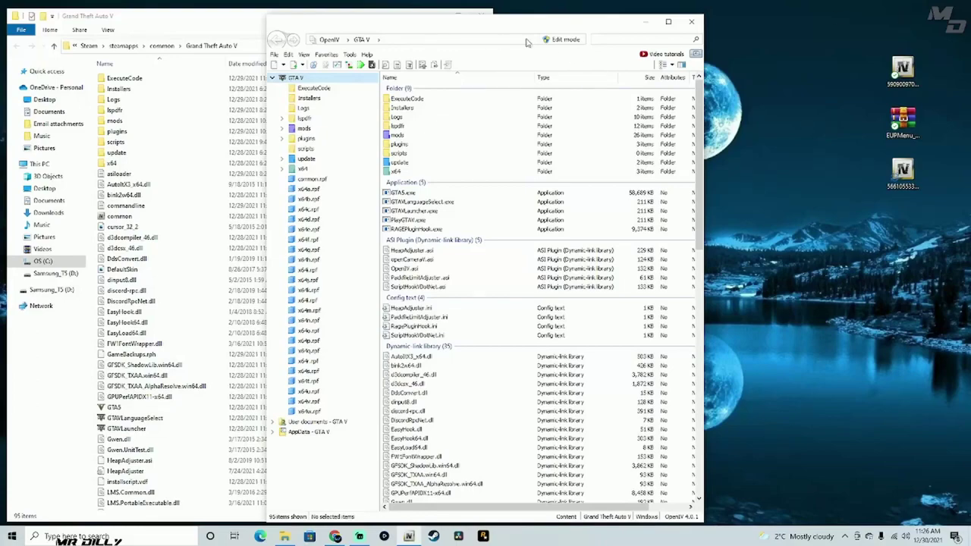
drag(518, 27, 824, 2)
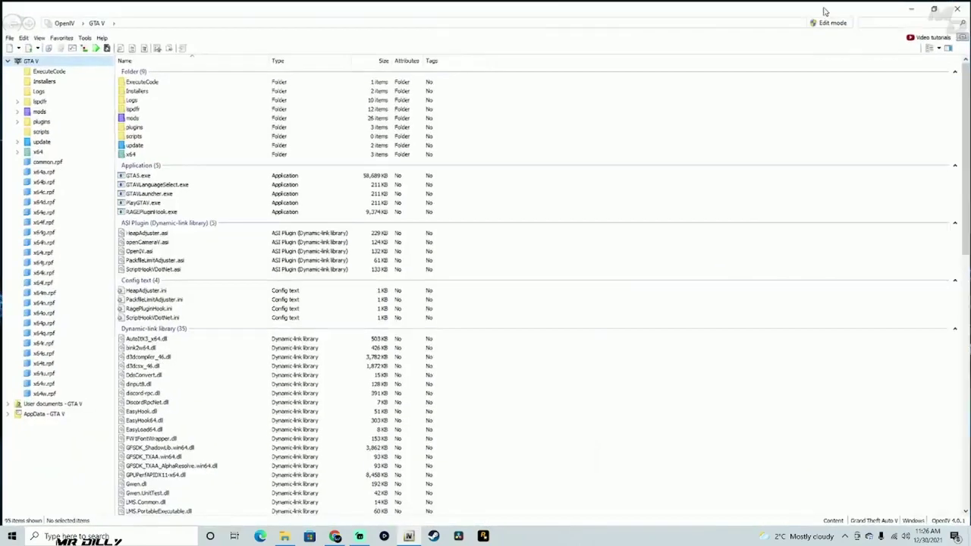
Step: Restore and minimize the OpenIV window, and move the Grand Theft Auto V folder window toward the middle of the desktop
click(934, 7)
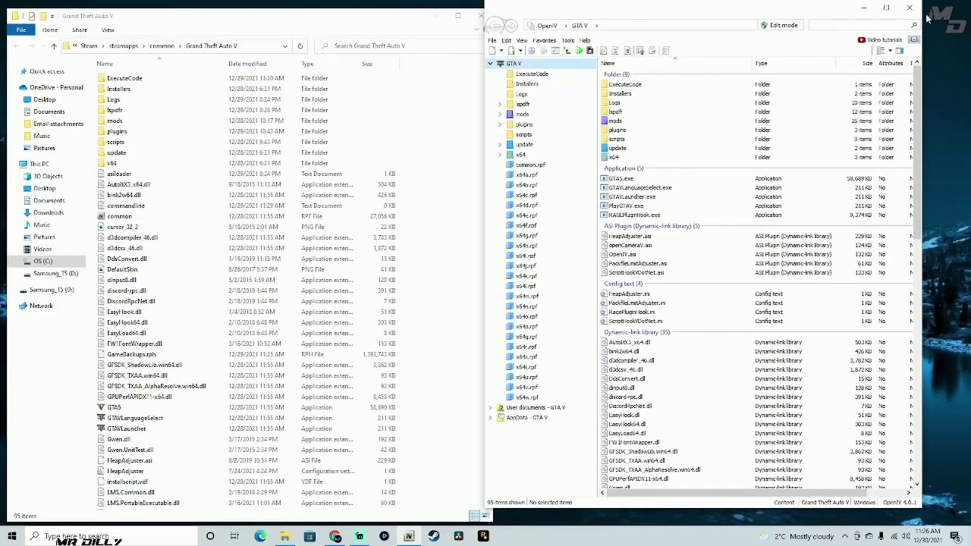
click(870, 10)
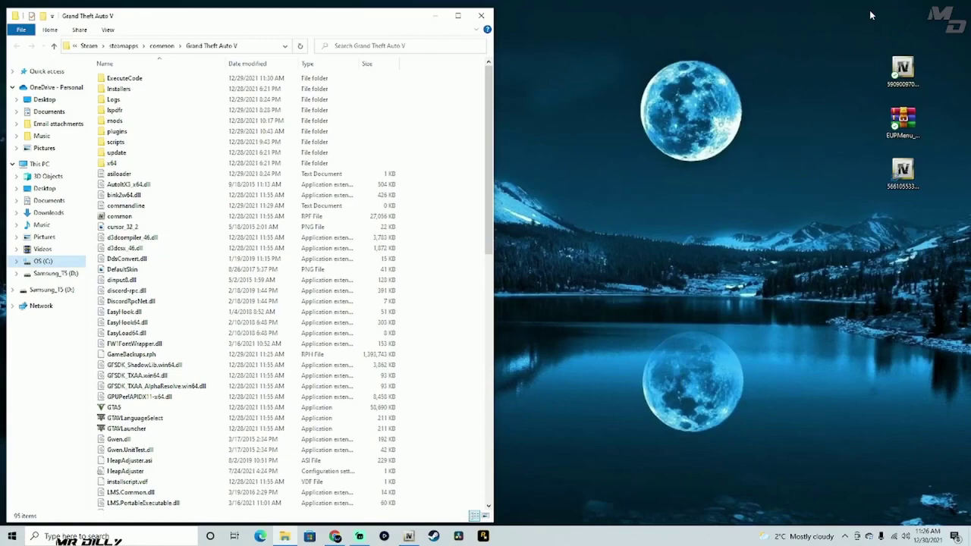
drag(235, 17, 377, 15)
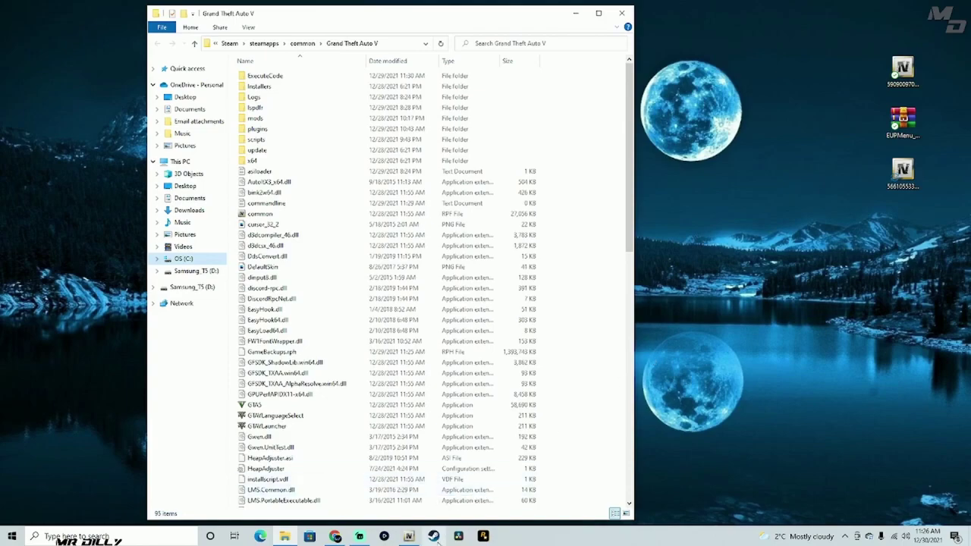
Step: Switch to Steam and open the properties of Grand Theft Auto V from the game library
click(436, 537)
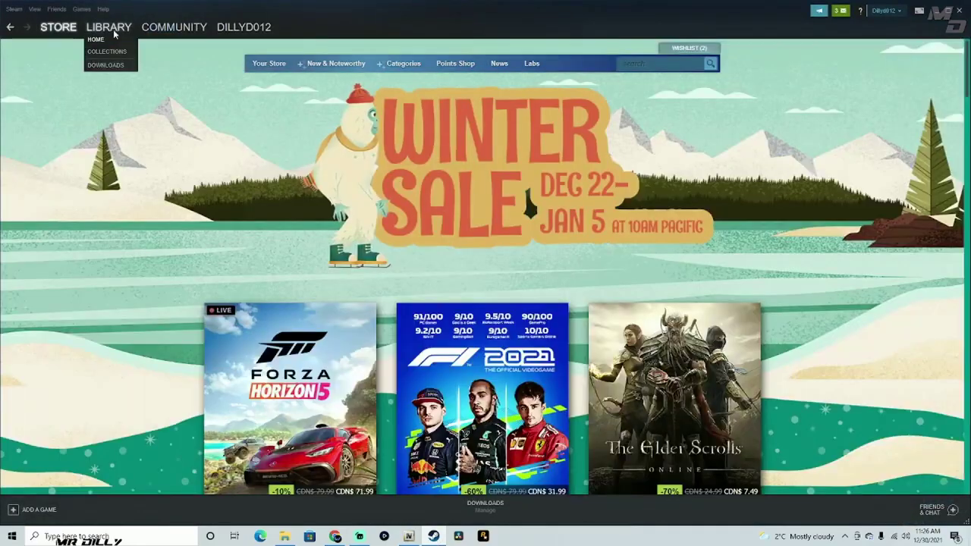
click(113, 29)
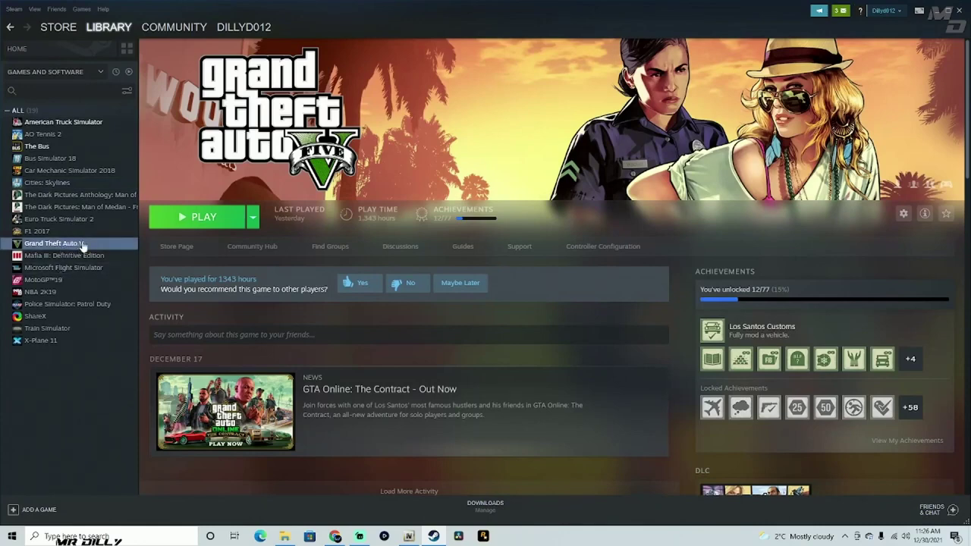
right_click(82, 246)
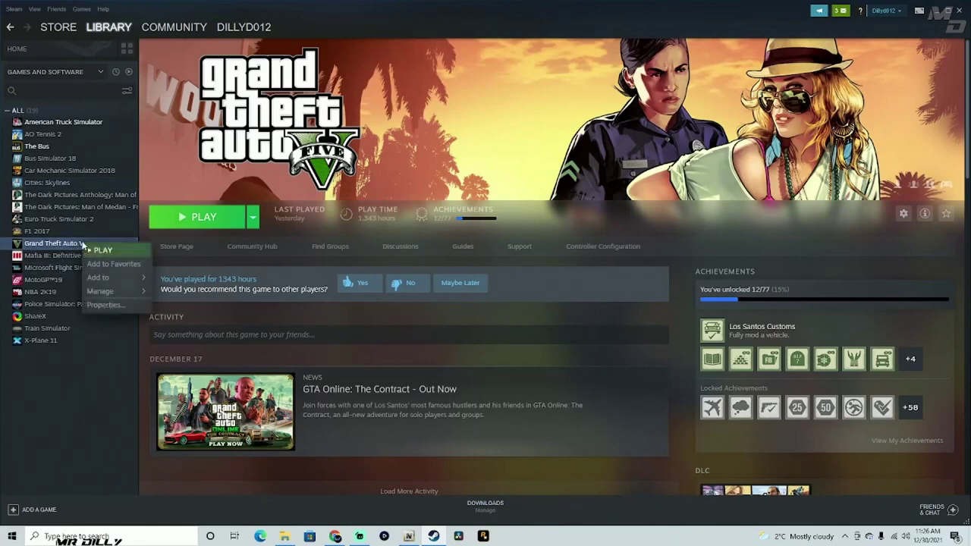
click(94, 304)
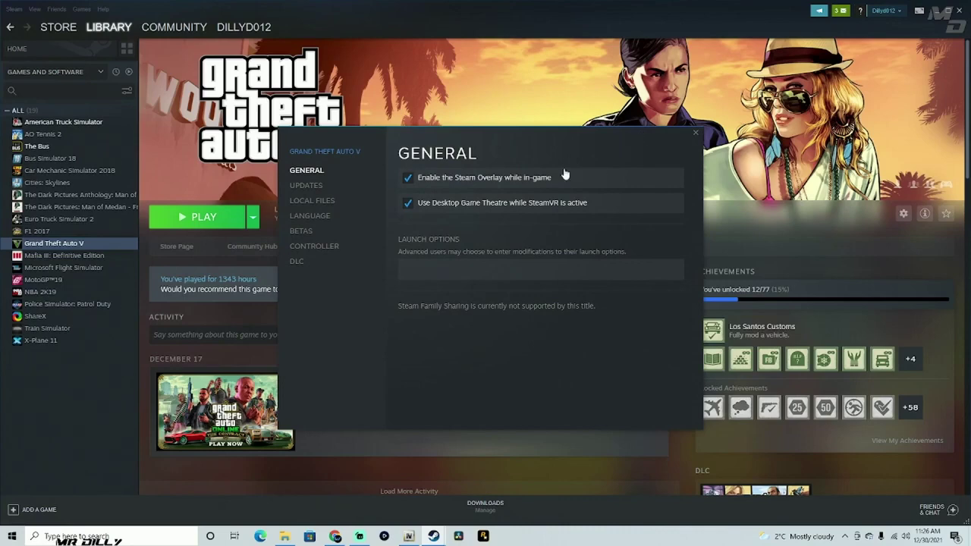
Step: Close the already open Grand Theft Auto V folder window and browse the game's local files from its Steam properties
click(284, 536)
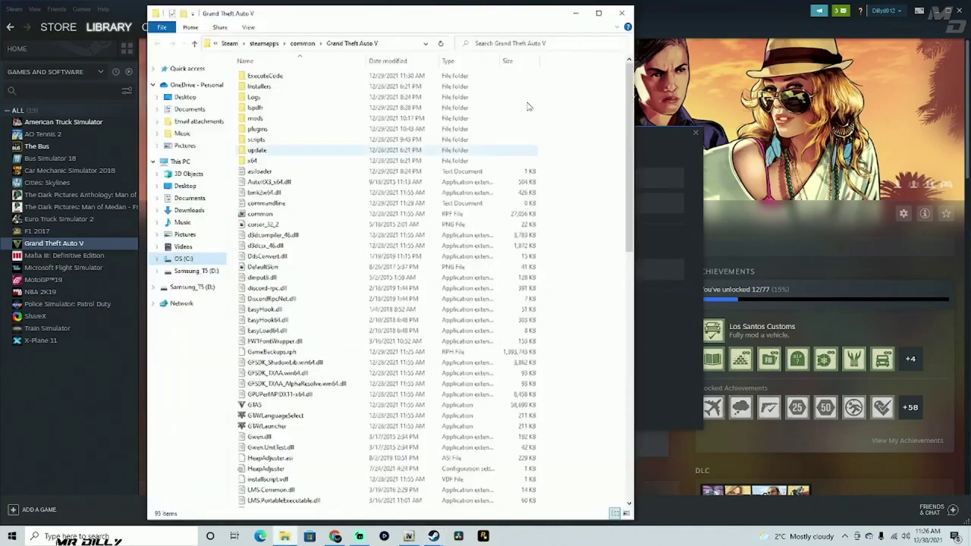
click(620, 15)
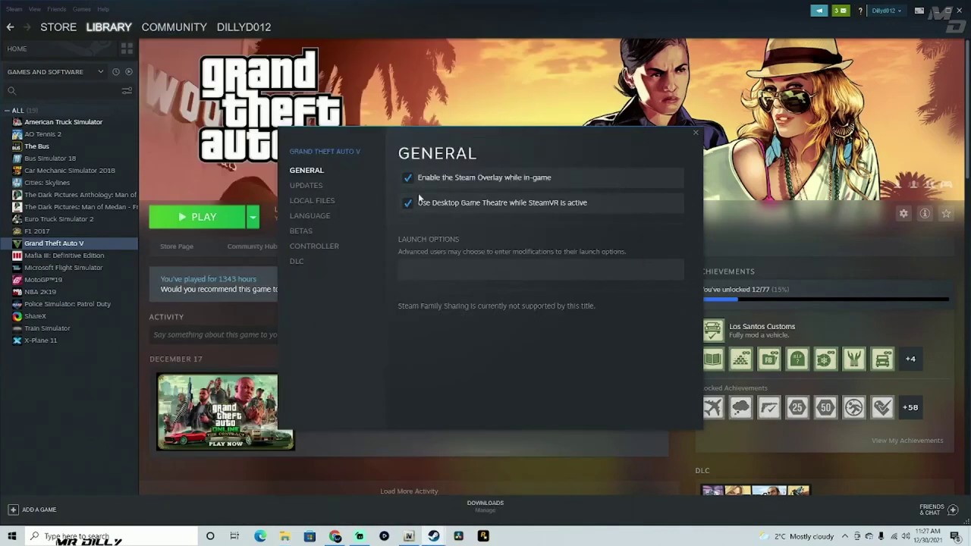
click(313, 202)
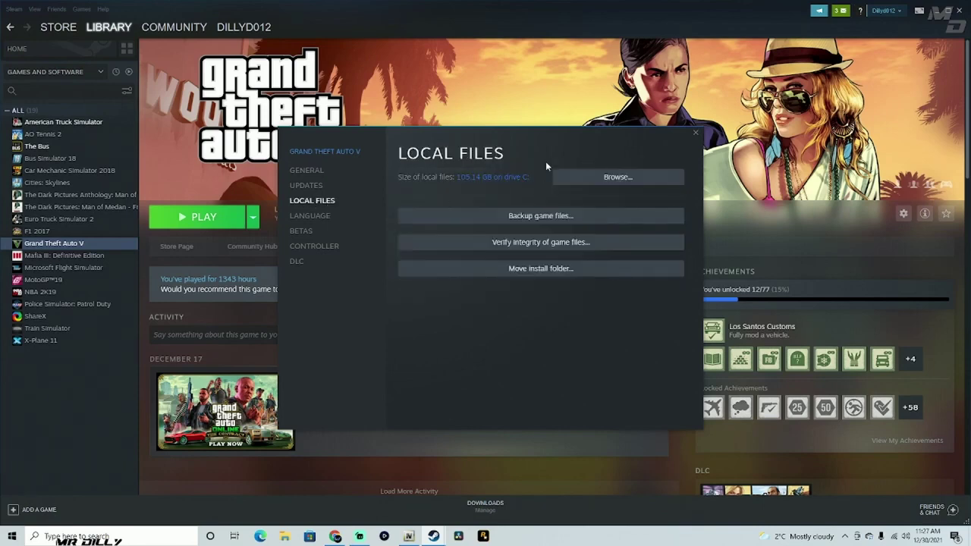
click(616, 177)
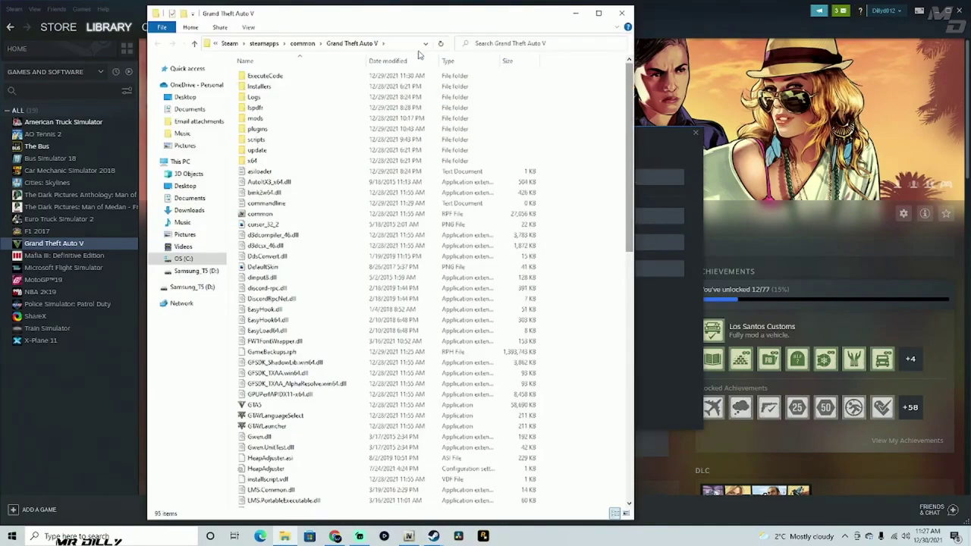
Step: Move the Grand Theft Auto V folder window aside and close both the game's properties and Steam
drag(487, 20, 347, 16)
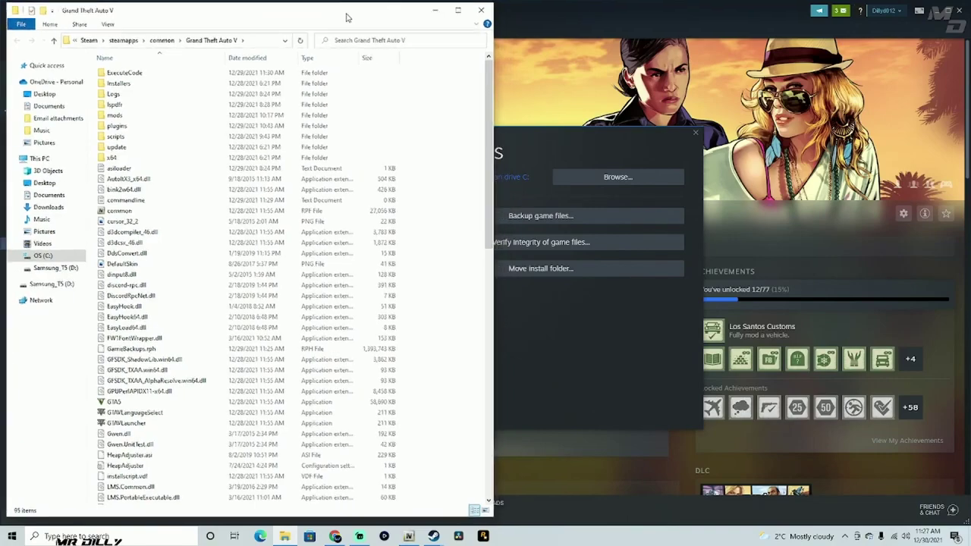
click(694, 133)
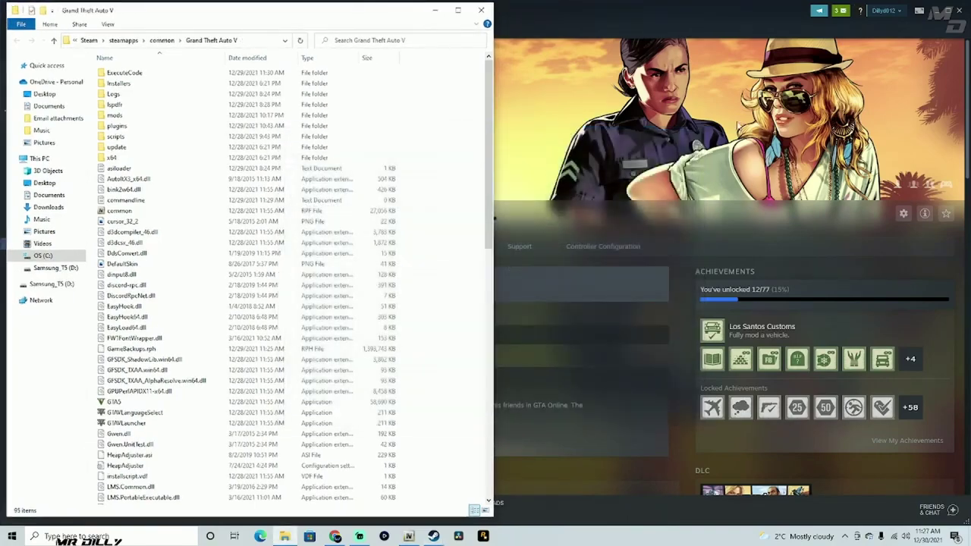
click(959, 12)
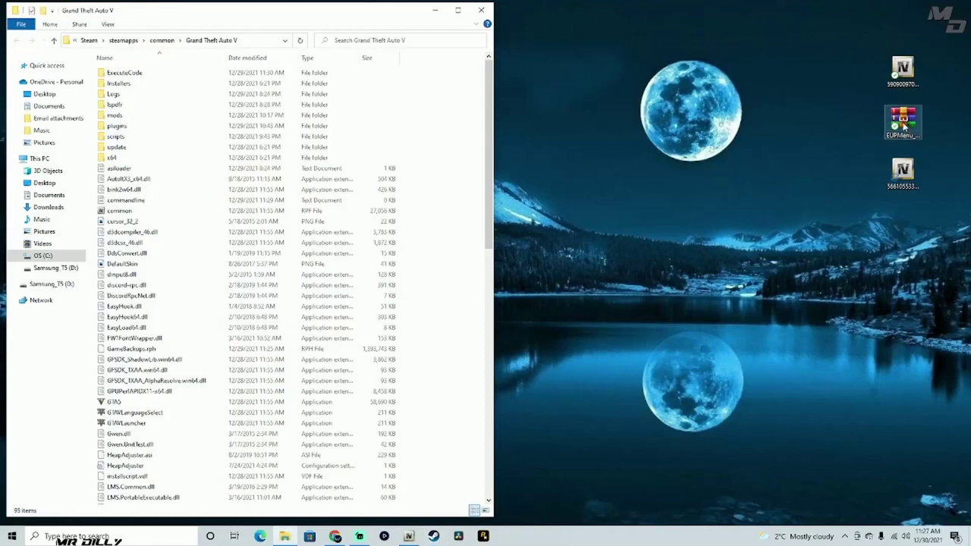
Step: Move the EUPMenu_Release_2_3_0_0 archive away from the two OIV files on the desktop and open it in WinRAR
click(903, 128)
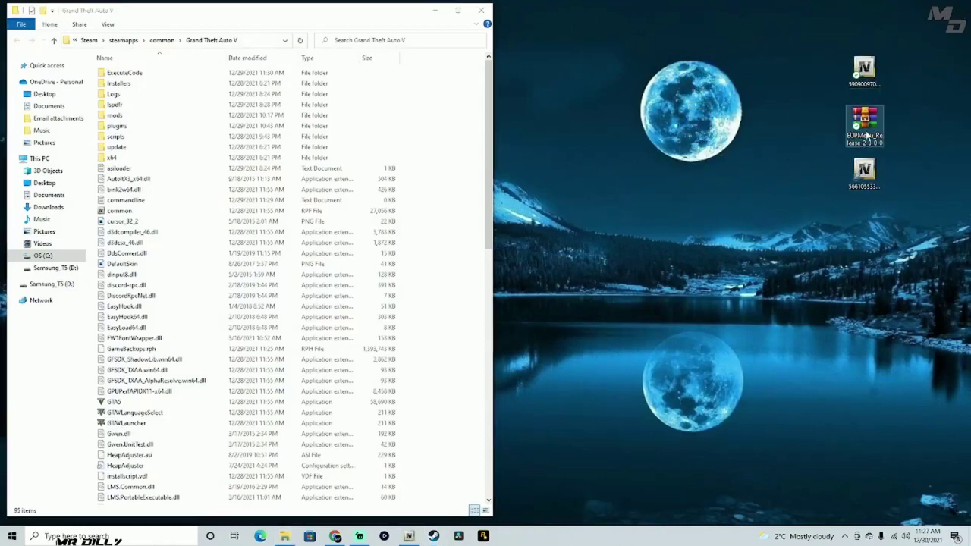
drag(880, 118, 697, 205)
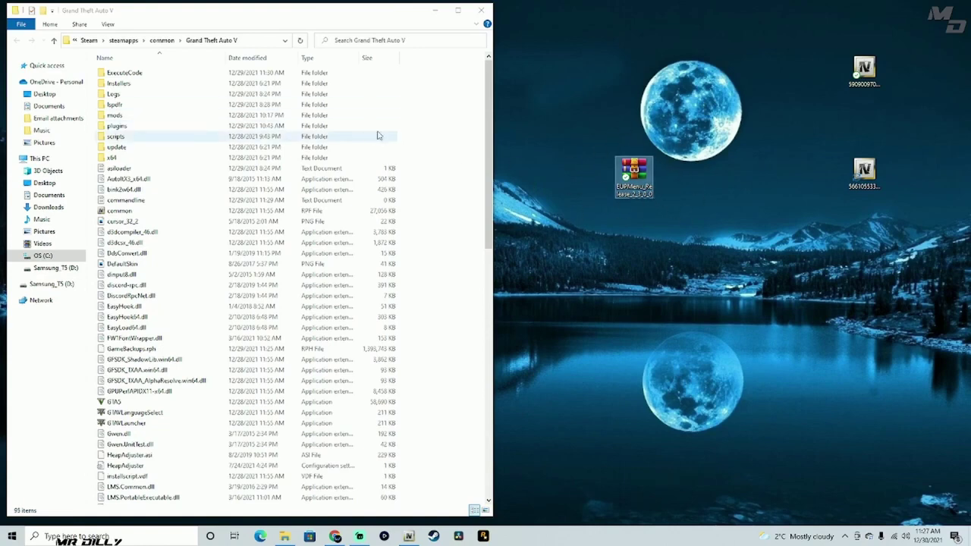
double_click(633, 174)
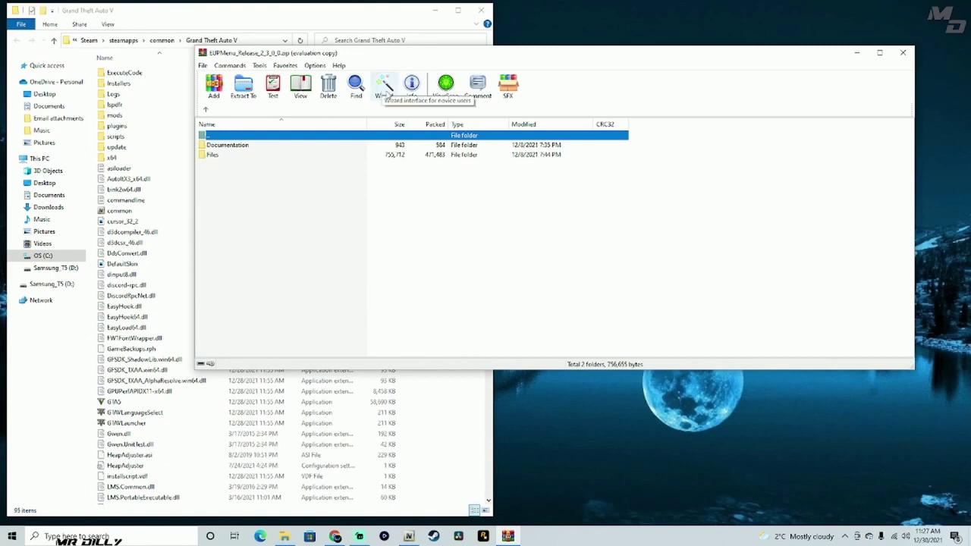
Step: Extract the EUP Menu archive with the Wizard, close WinRAR and place the extracted folder's window beside the Grand Theft Auto V folder
click(384, 87)
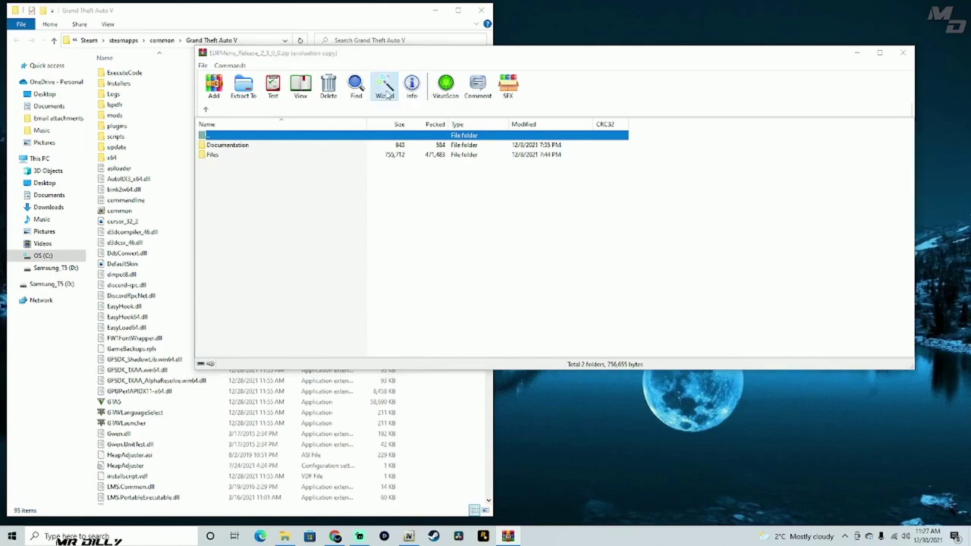
click(553, 282)
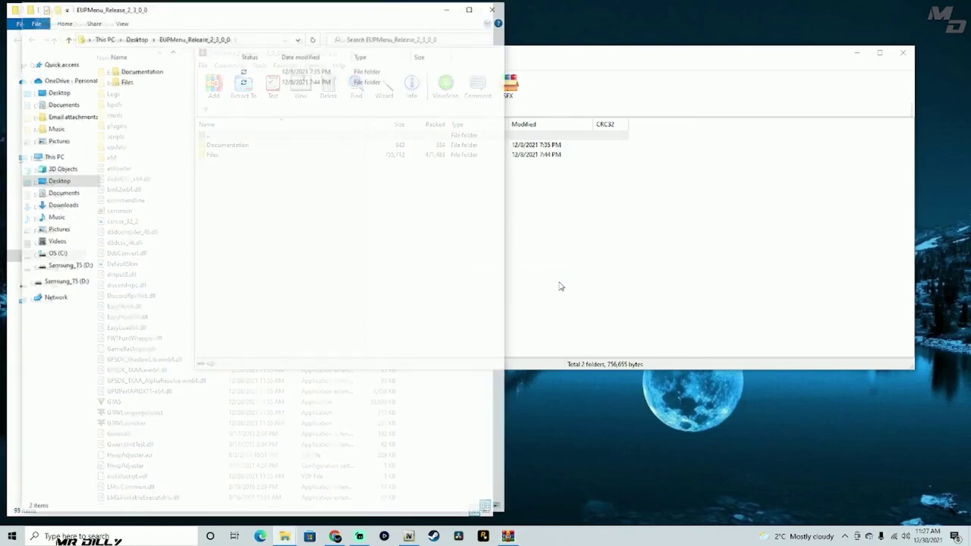
click(909, 59)
click(903, 53)
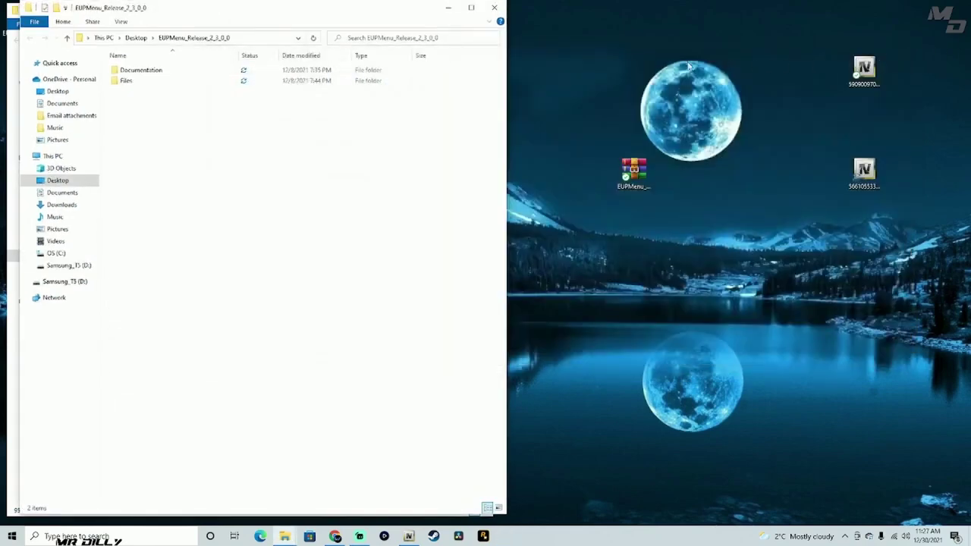
drag(185, 9, 969, 22)
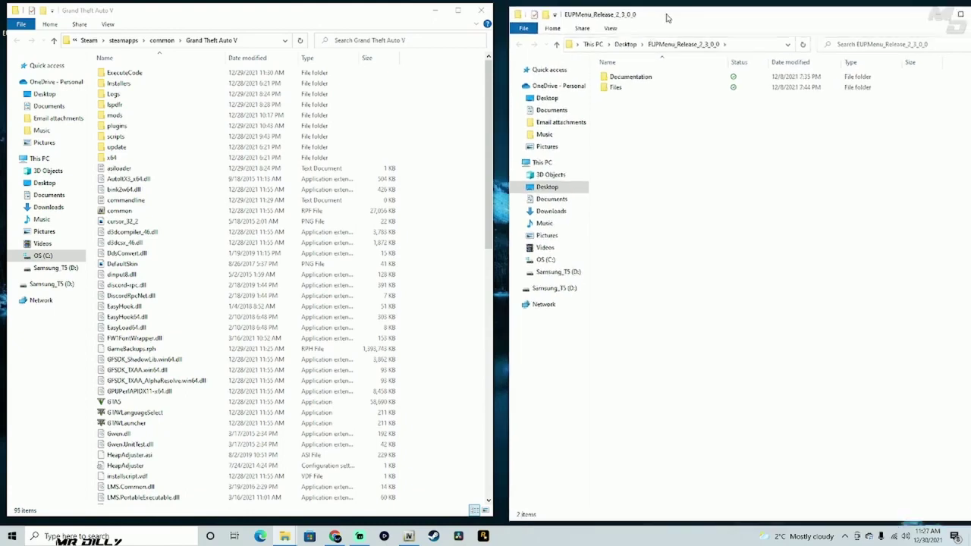
Step: Read the readme in the Documentation folder, highlighting the instruction to place RAGENativeUI.dll in the root GTA V folder, and close it
drag(637, 119, 681, 76)
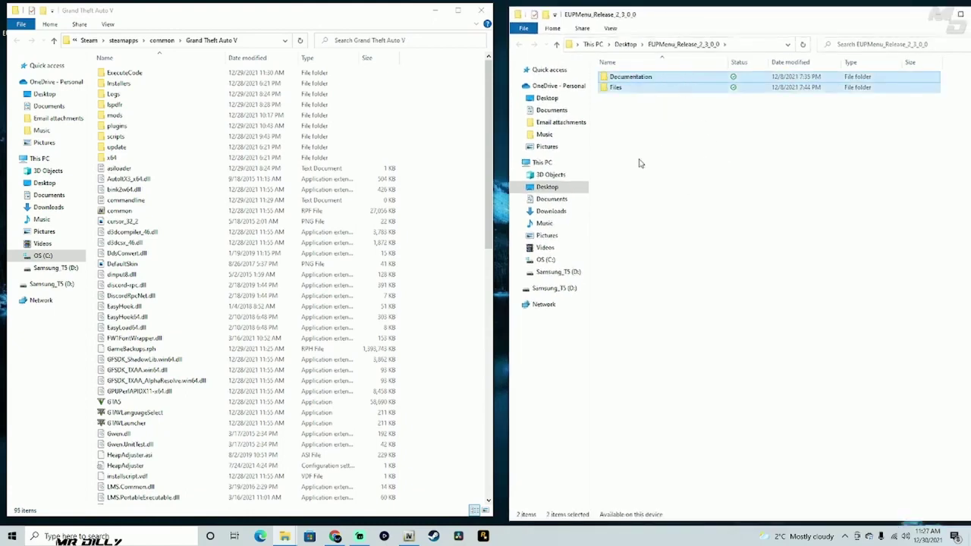
double_click(682, 78)
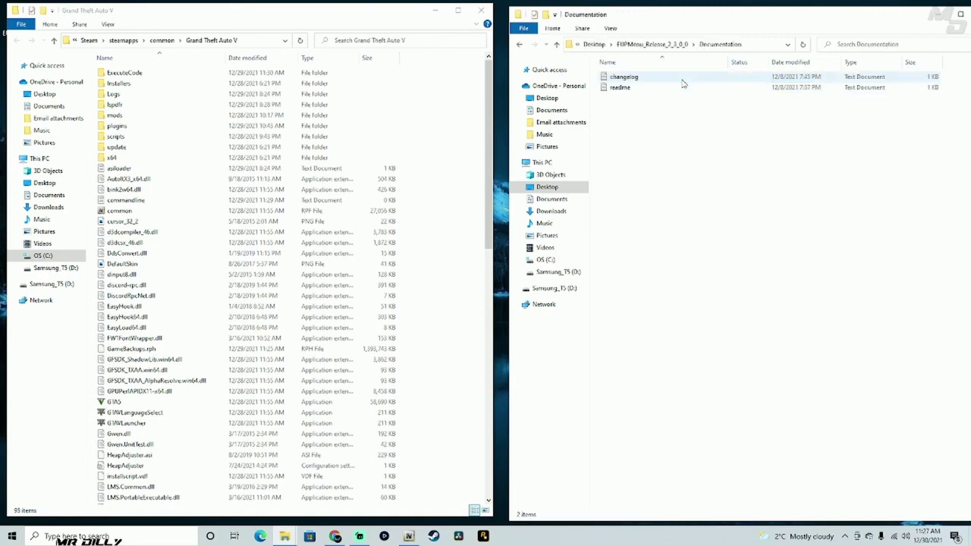
double_click(810, 89)
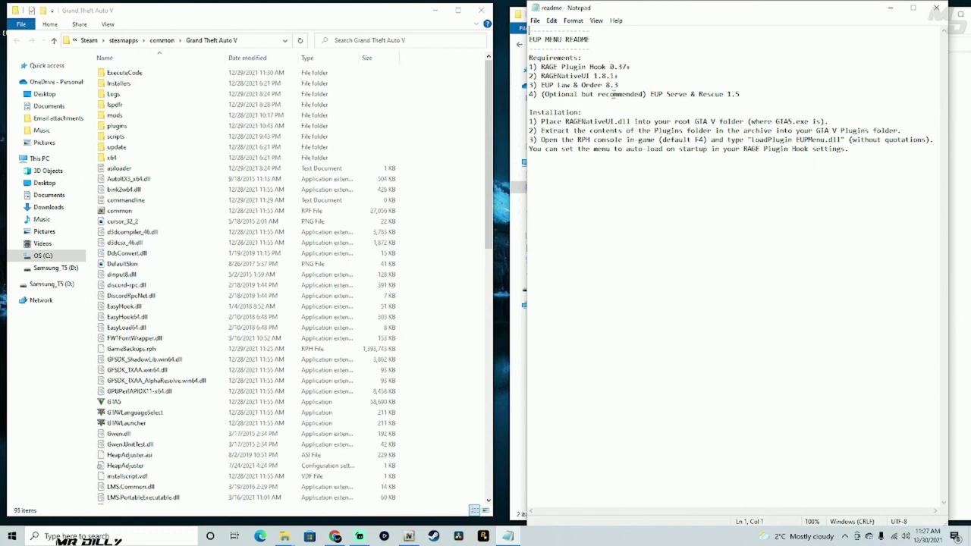
drag(541, 123, 835, 119)
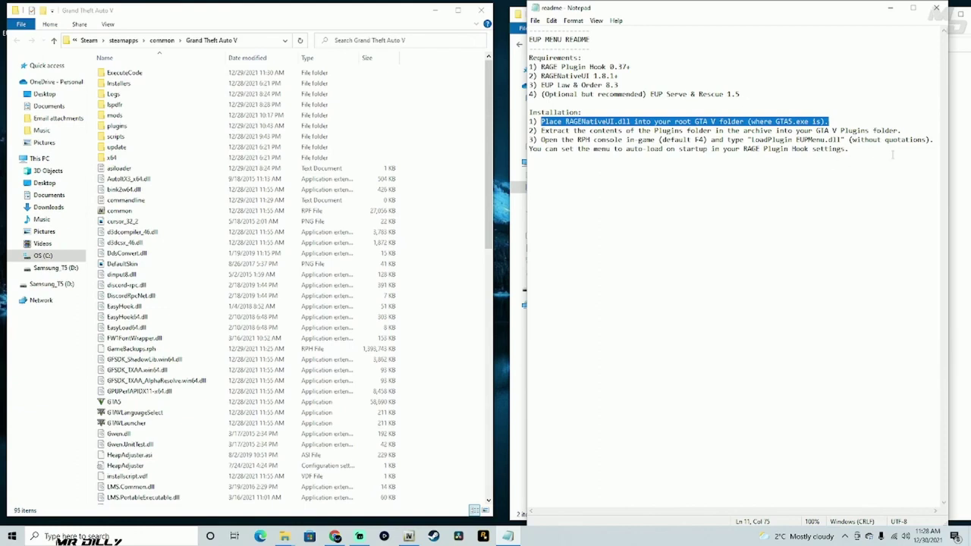
click(936, 7)
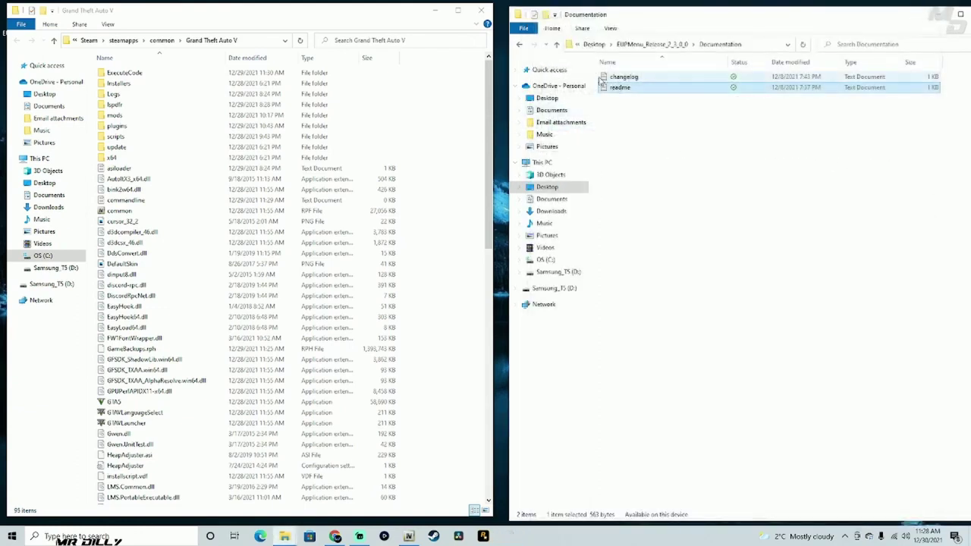
Step: Open the Files folder of the extracted EUP Menu and select the Plugins folder and RAGENativeUI.dll
click(556, 44)
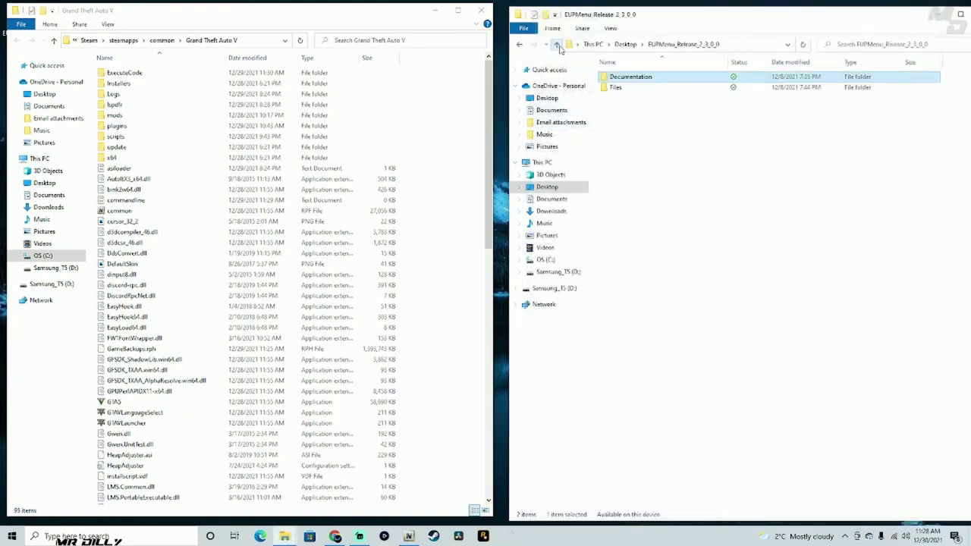
double_click(616, 87)
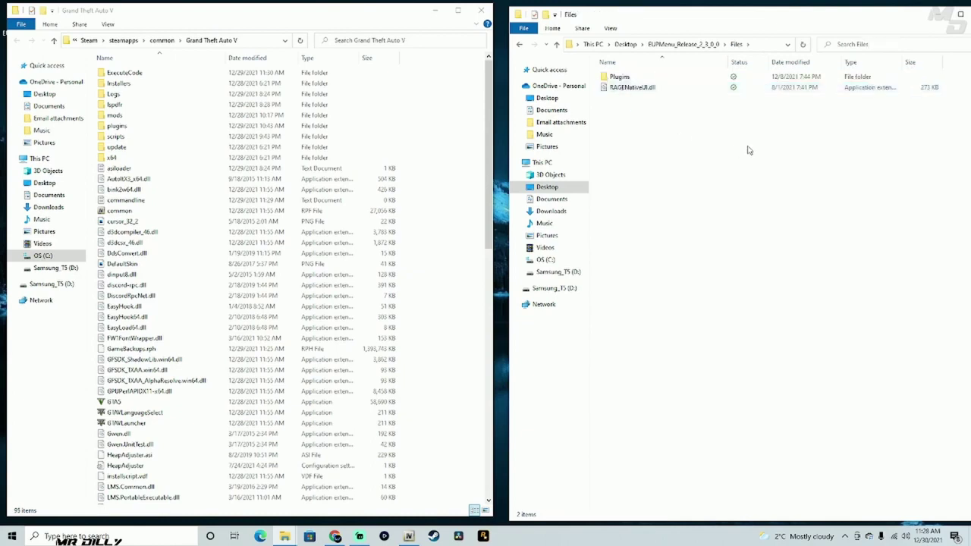
drag(631, 111, 657, 69)
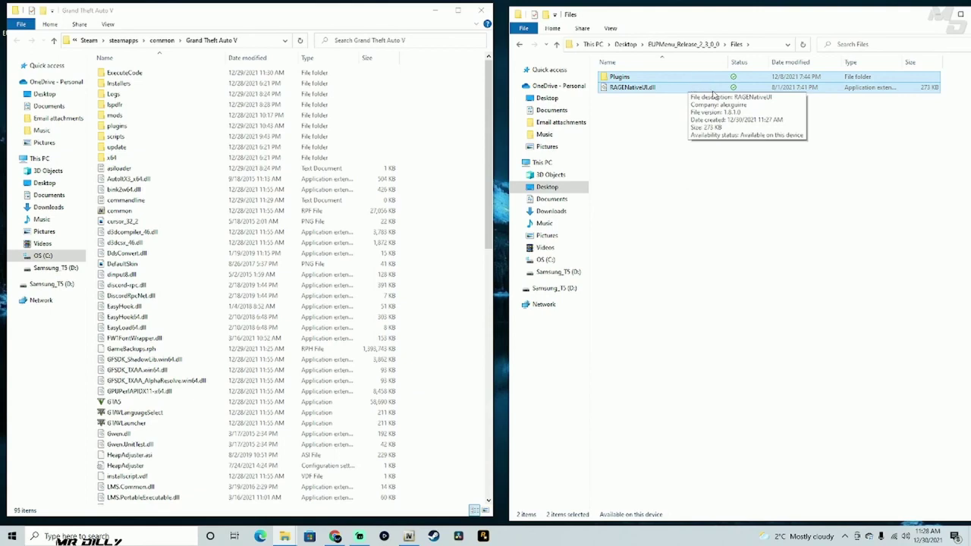